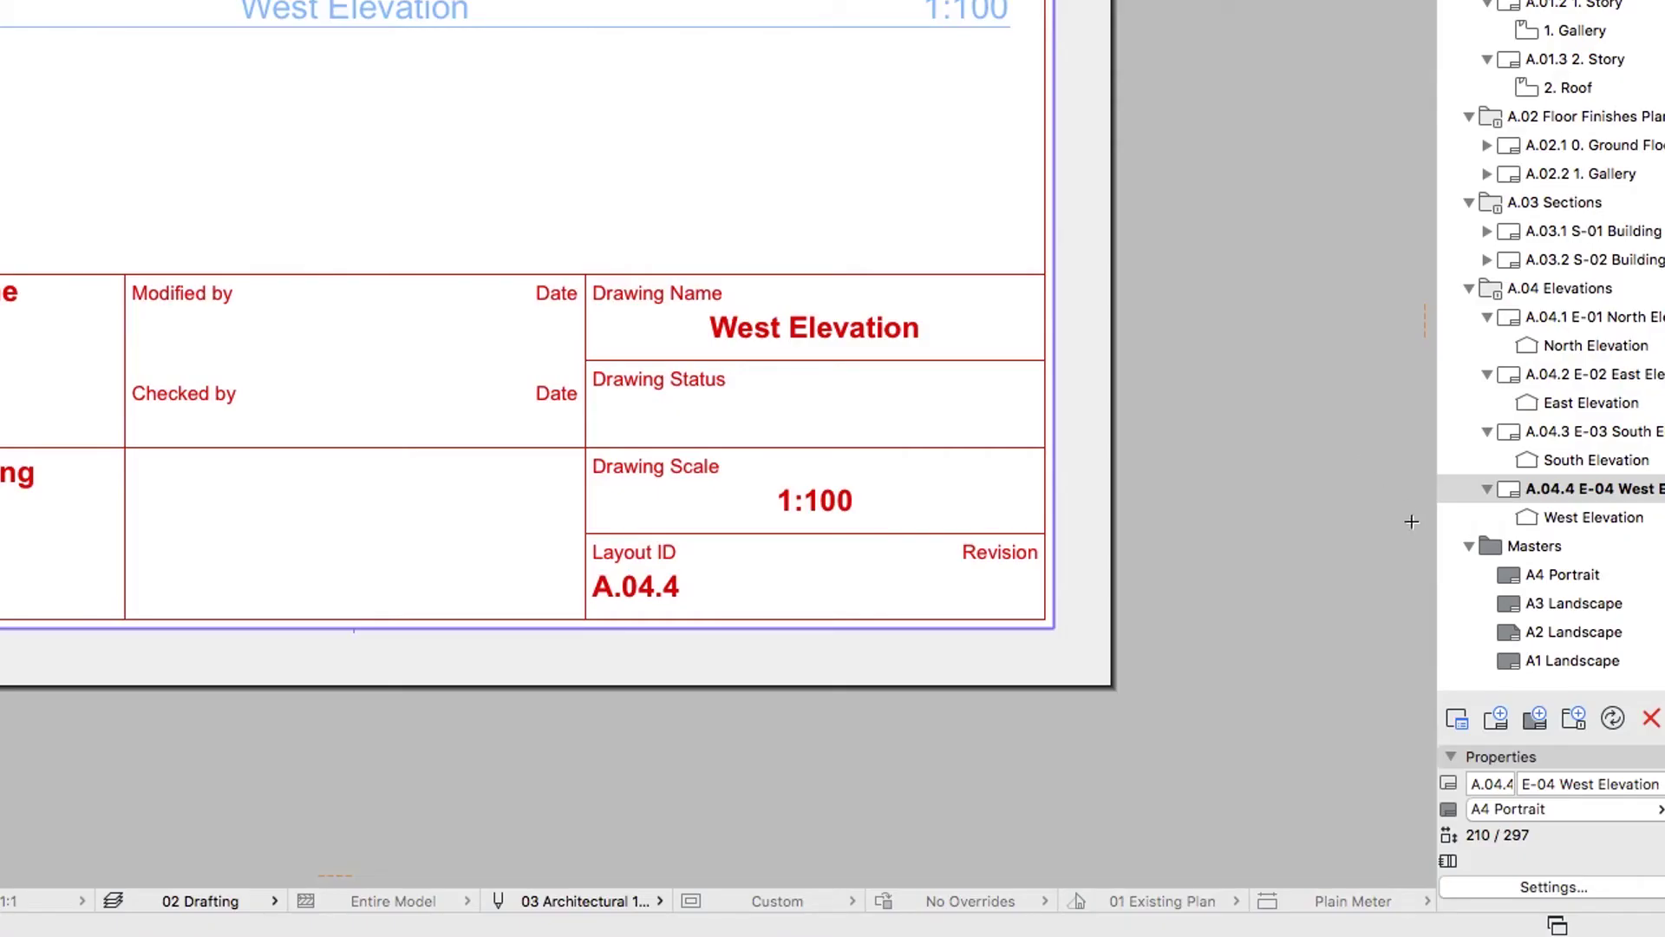
Create a new master layout named 'A4 Landscape', A4 (ISO) size, with drawings aligned to a grid
click(1532, 718)
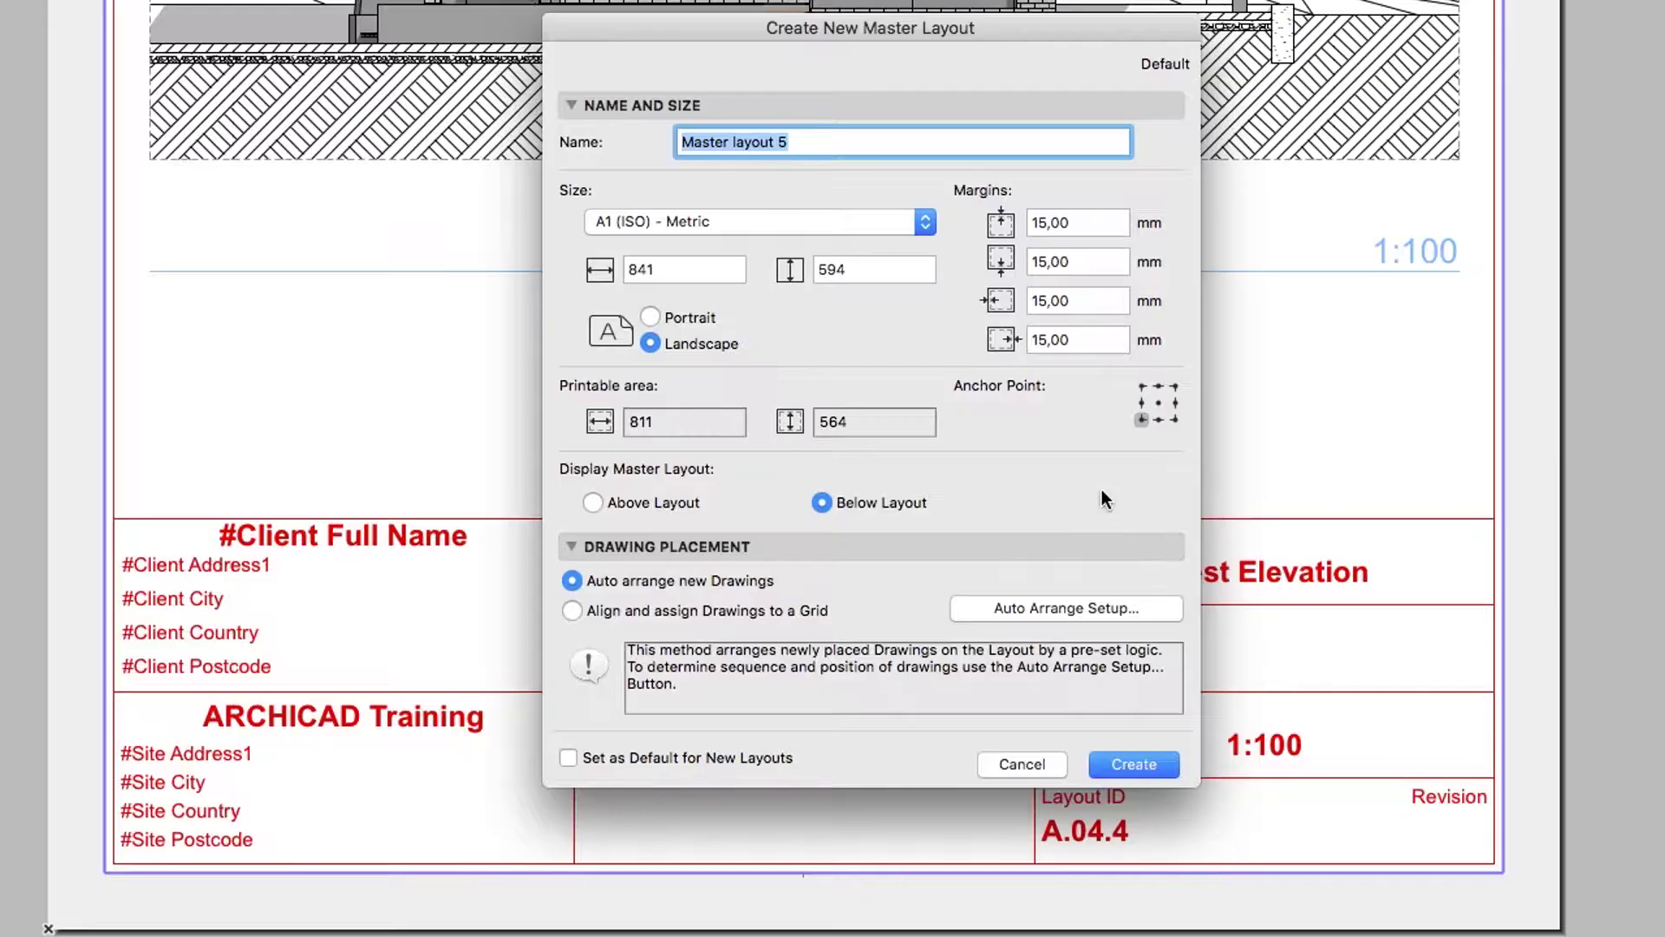
text(A)
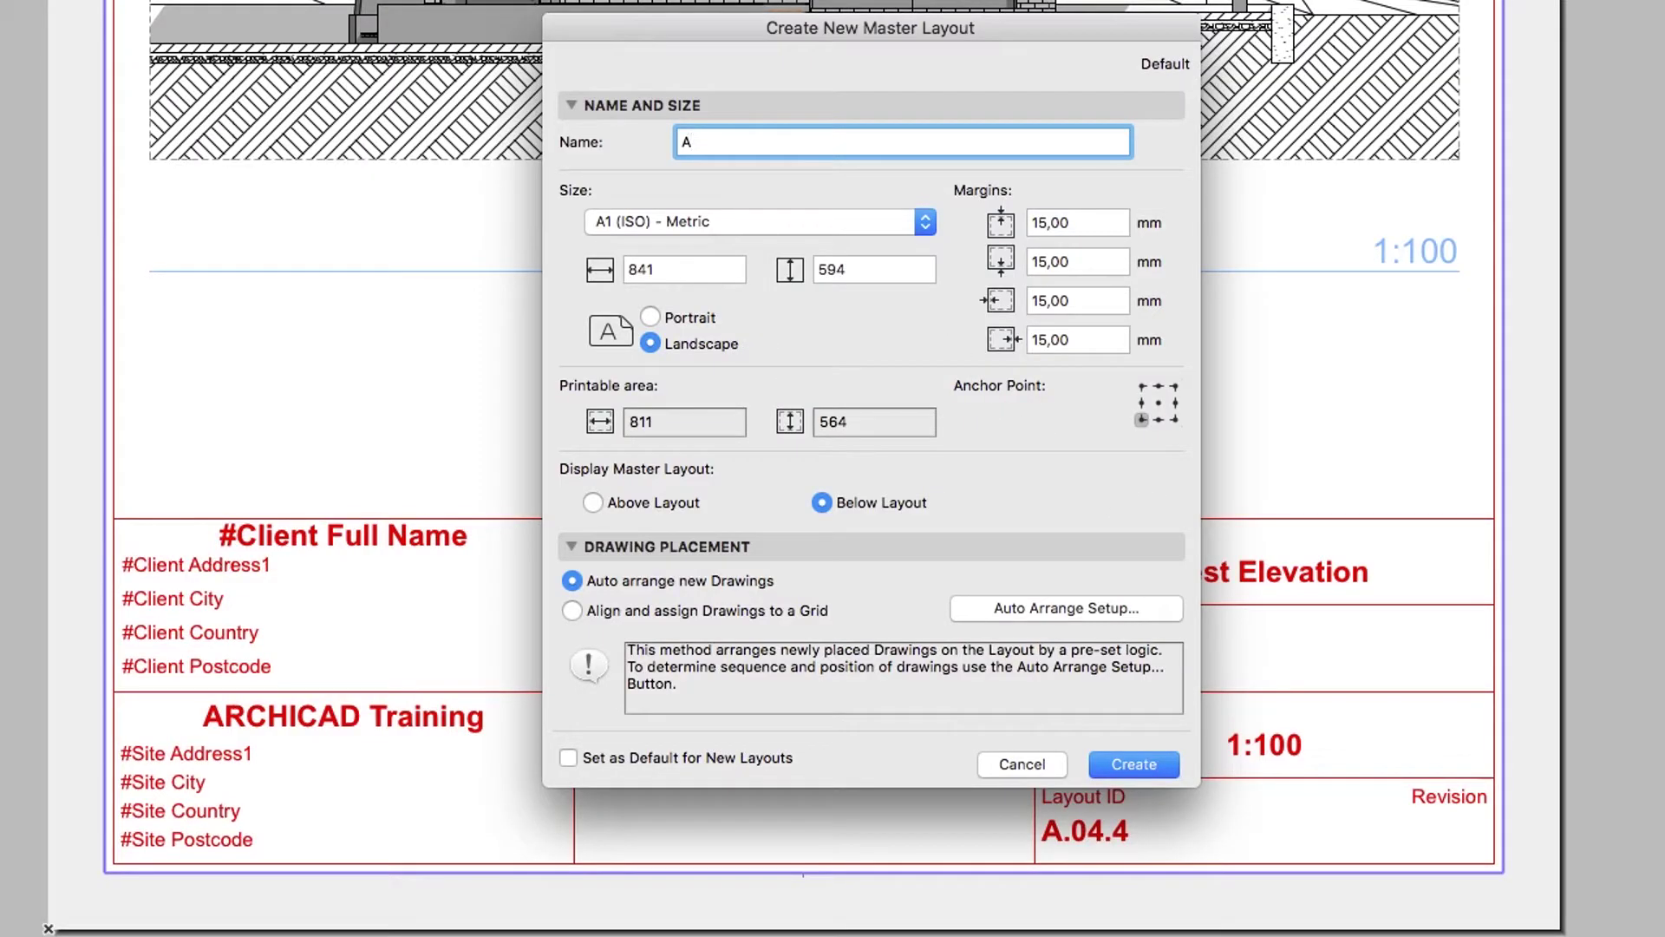
text(4 Landscape)
click(820, 220)
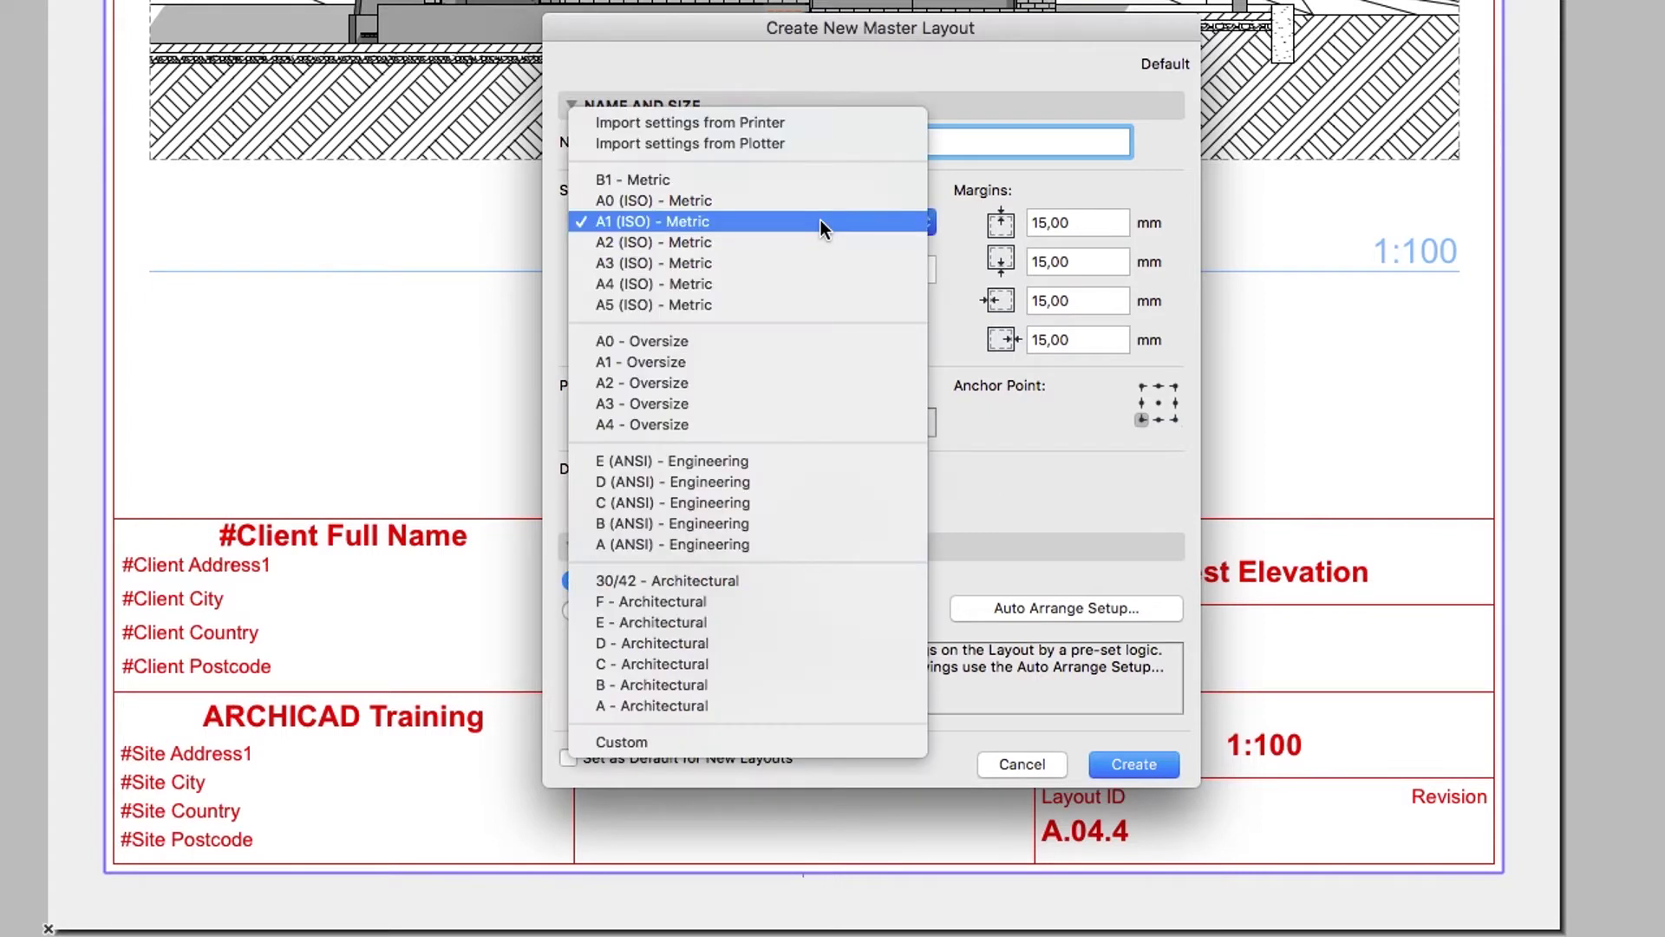
click(810, 282)
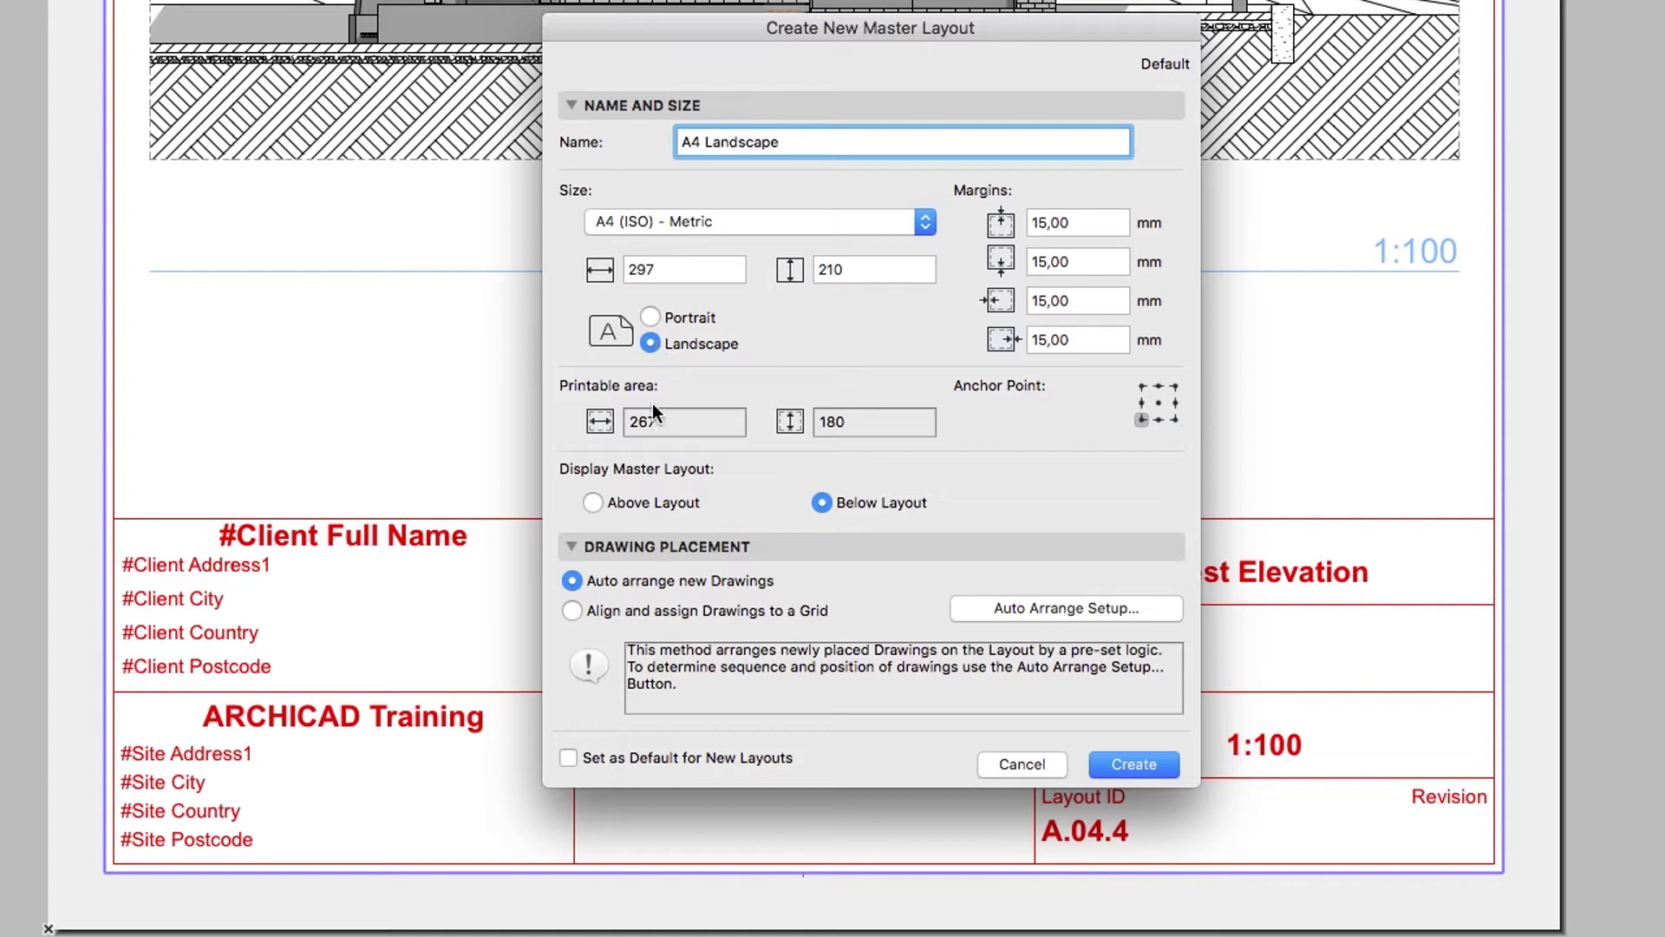
click(572, 611)
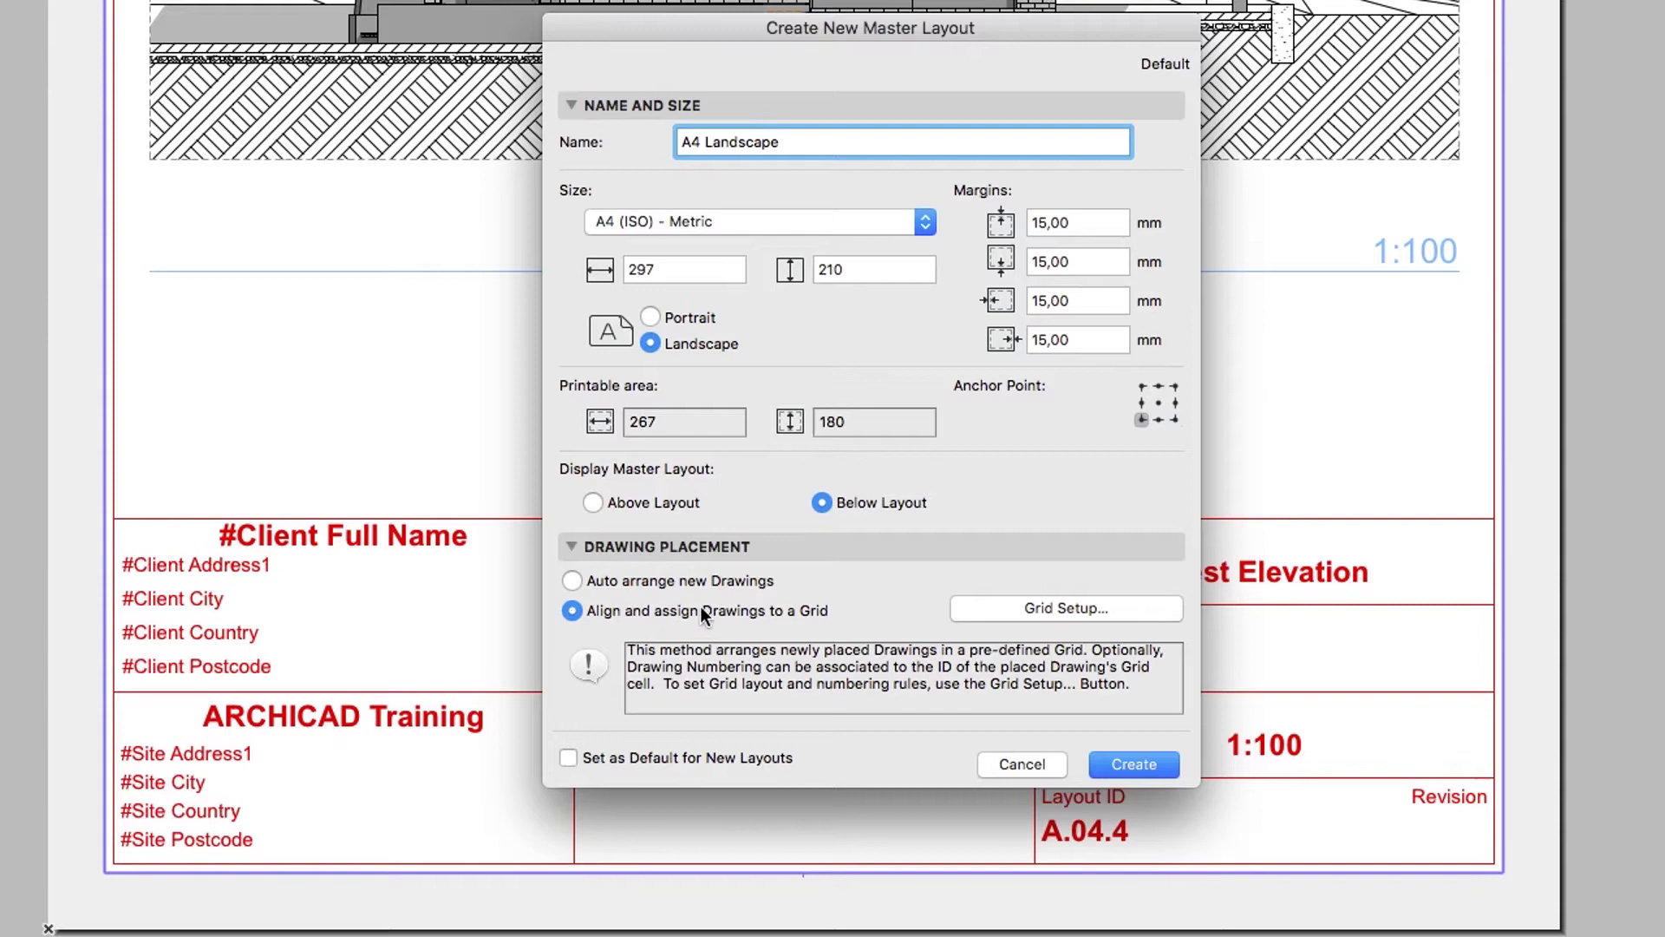
Set the drawing grid to 2 columns by 2 rows, numbered from top to bottom
click(964, 610)
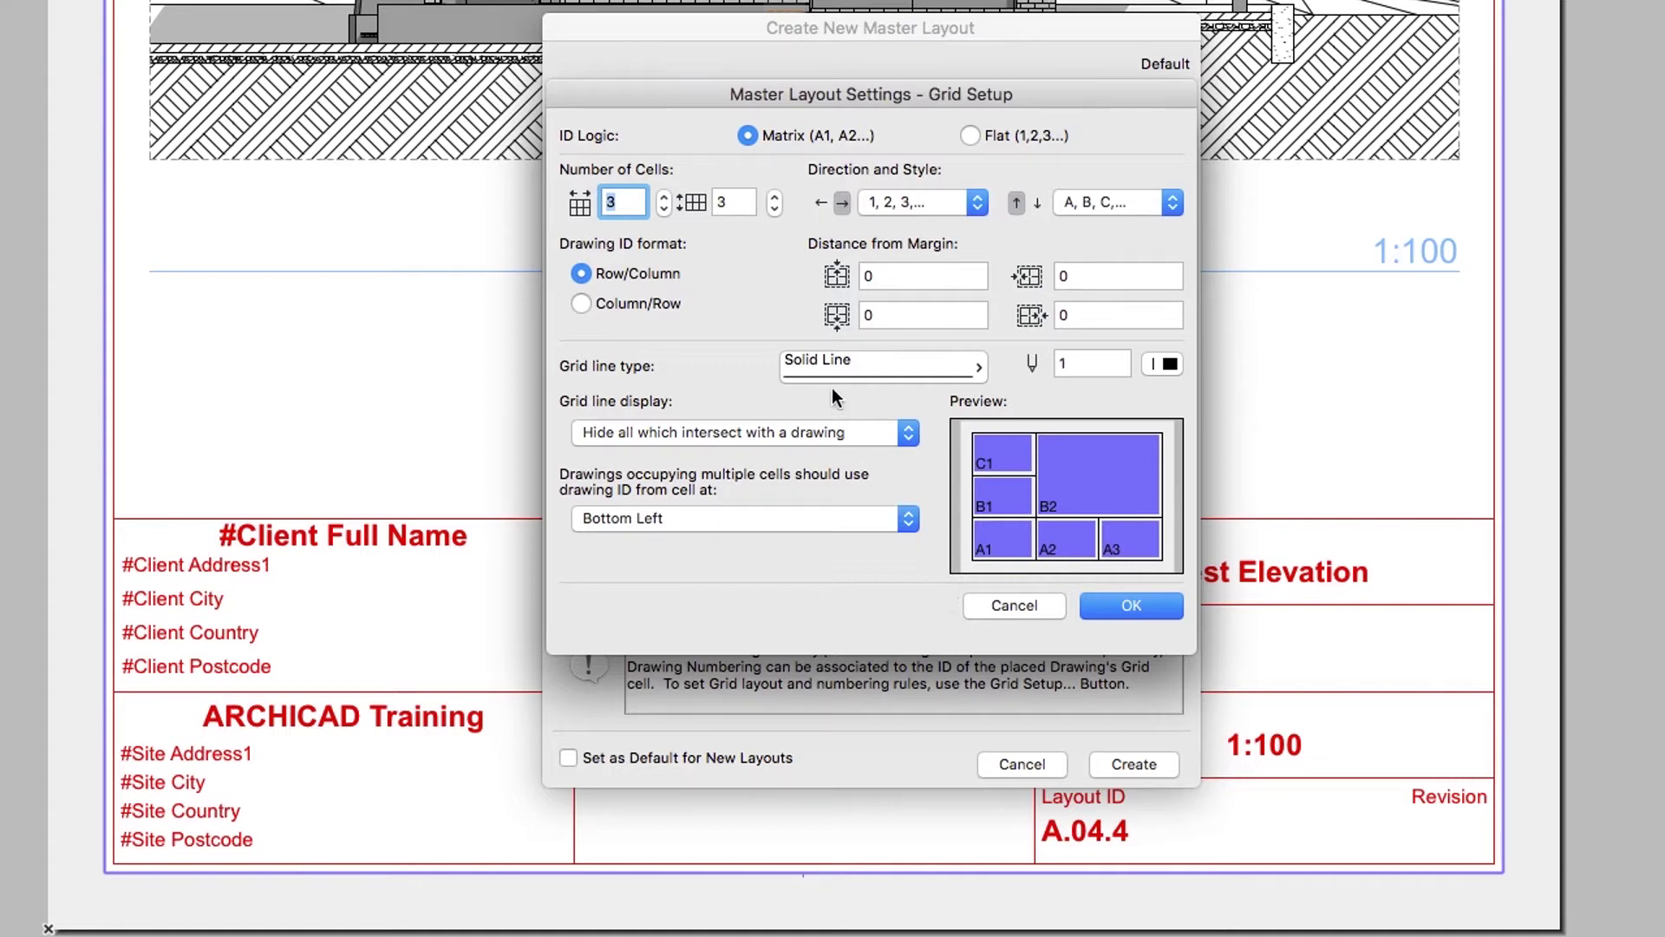
click(665, 209)
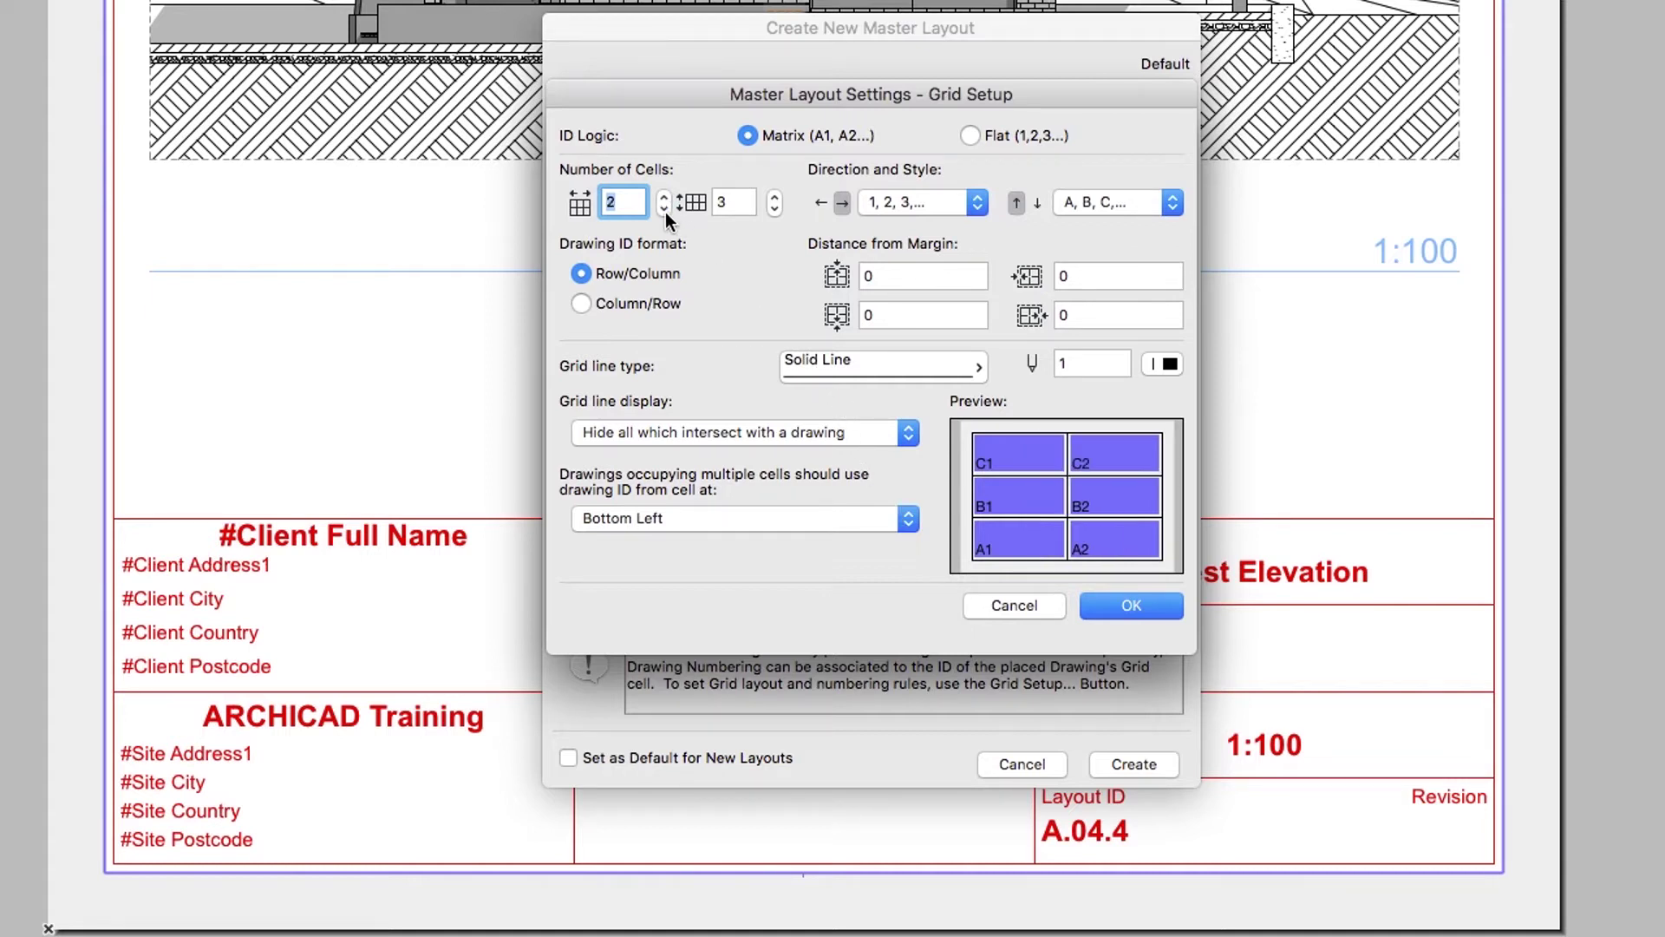
click(774, 209)
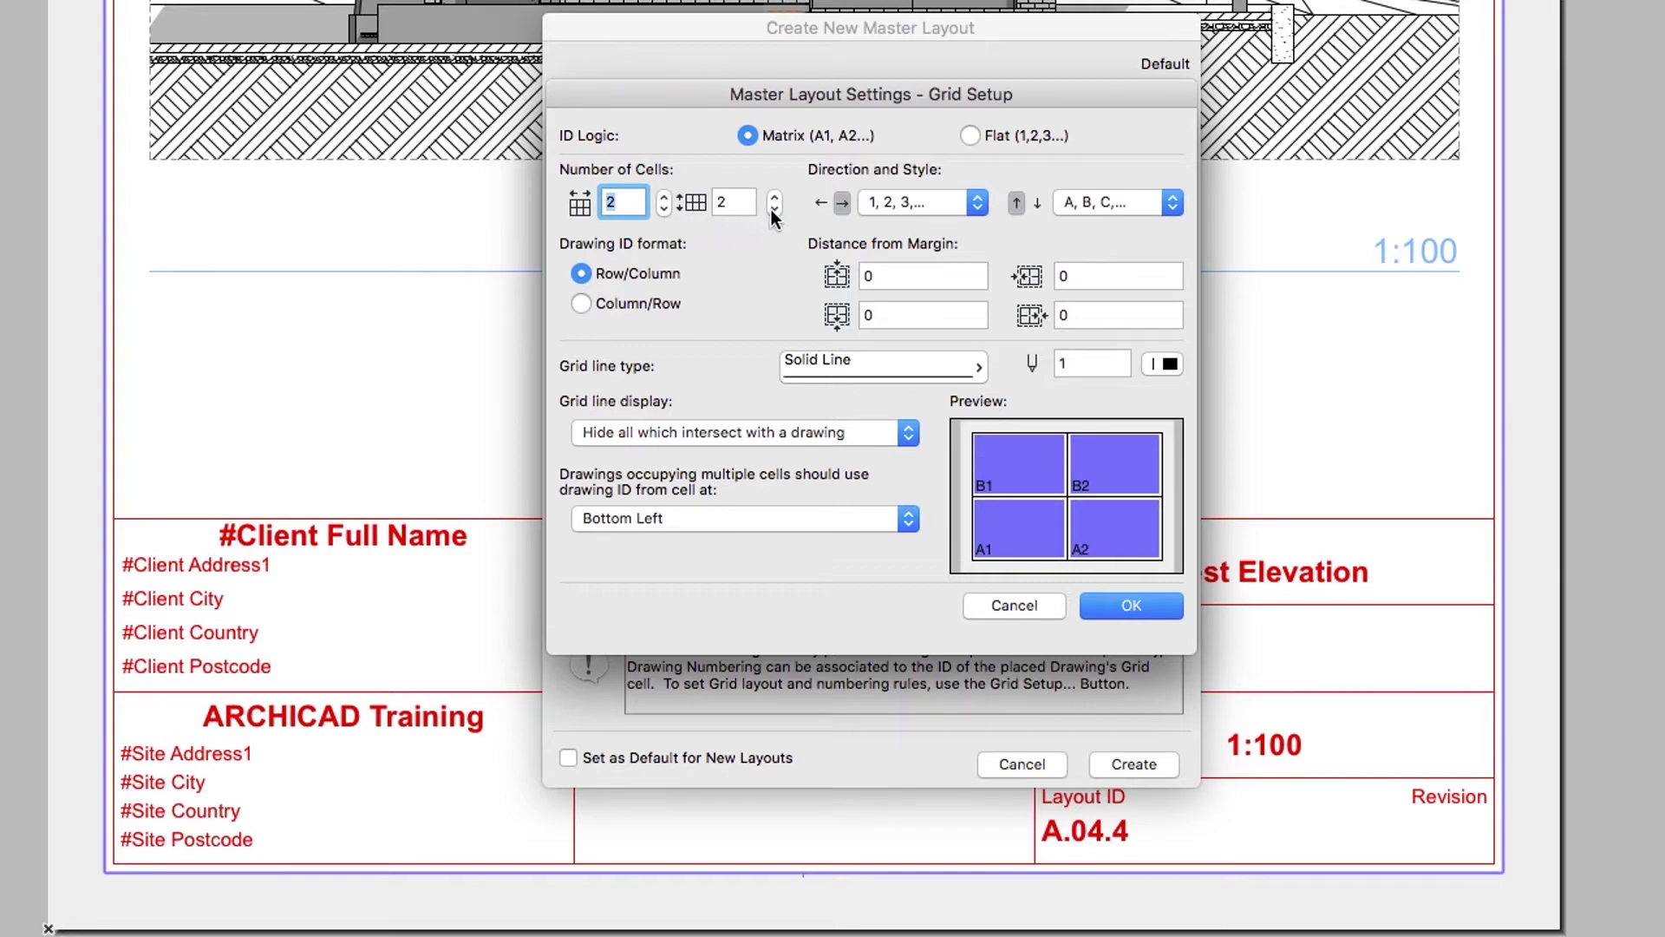
click(1037, 204)
Make grid lines Dense Dotted and always shown, with multi-cell IDs from Top Right
click(909, 367)
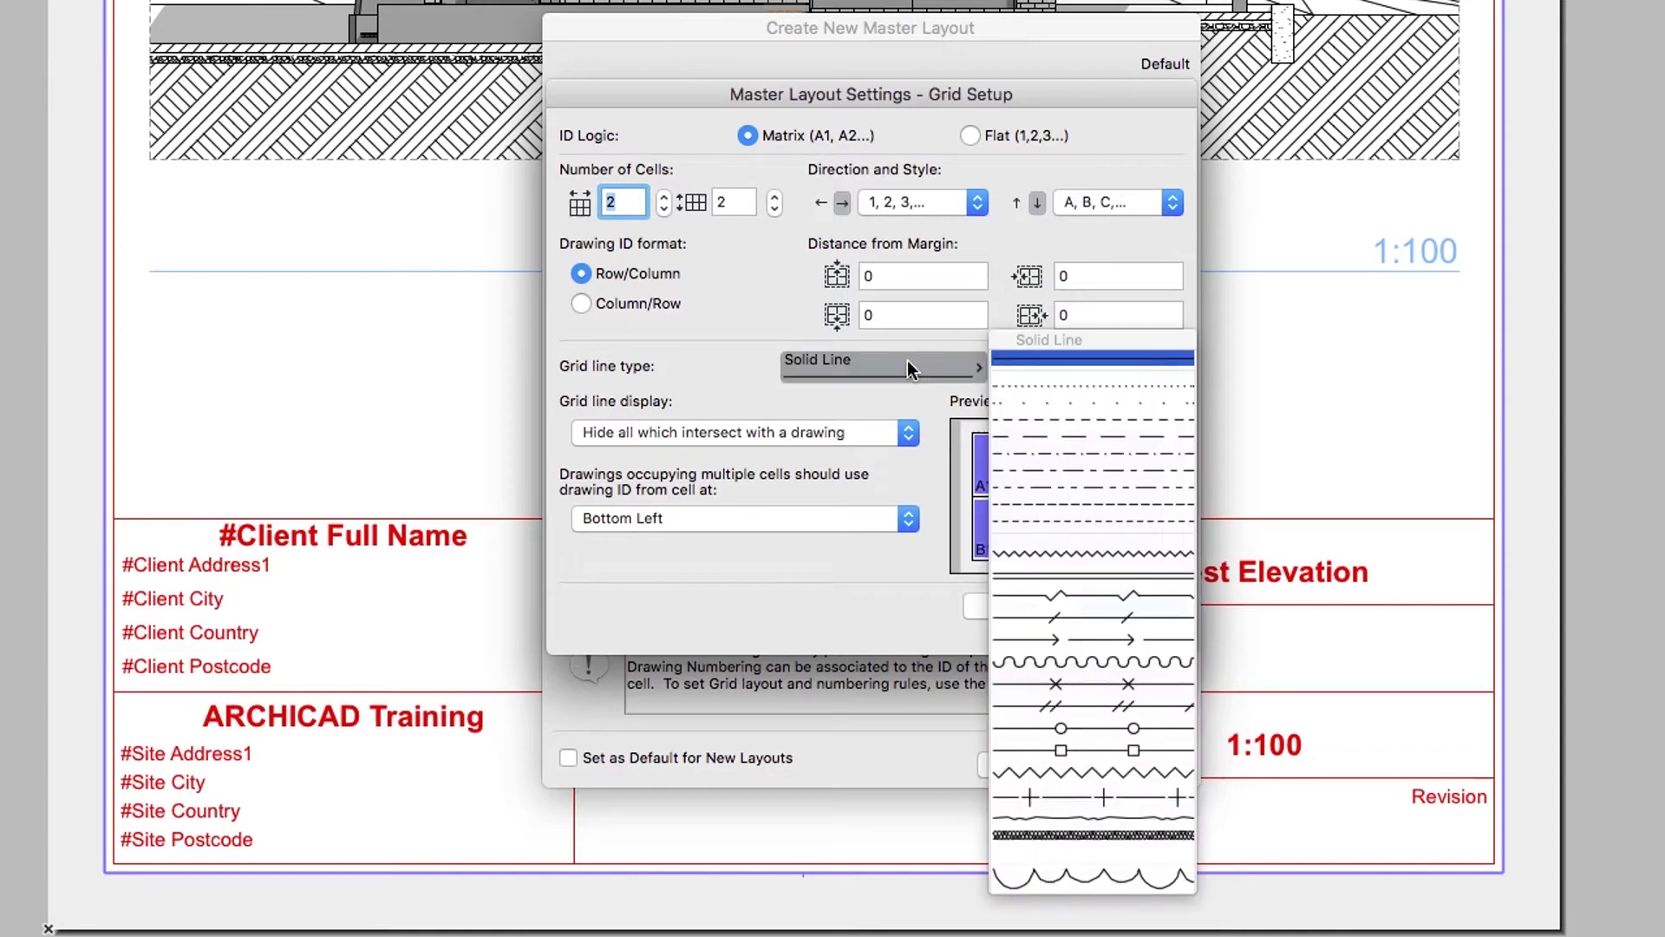
click(995, 384)
click(909, 434)
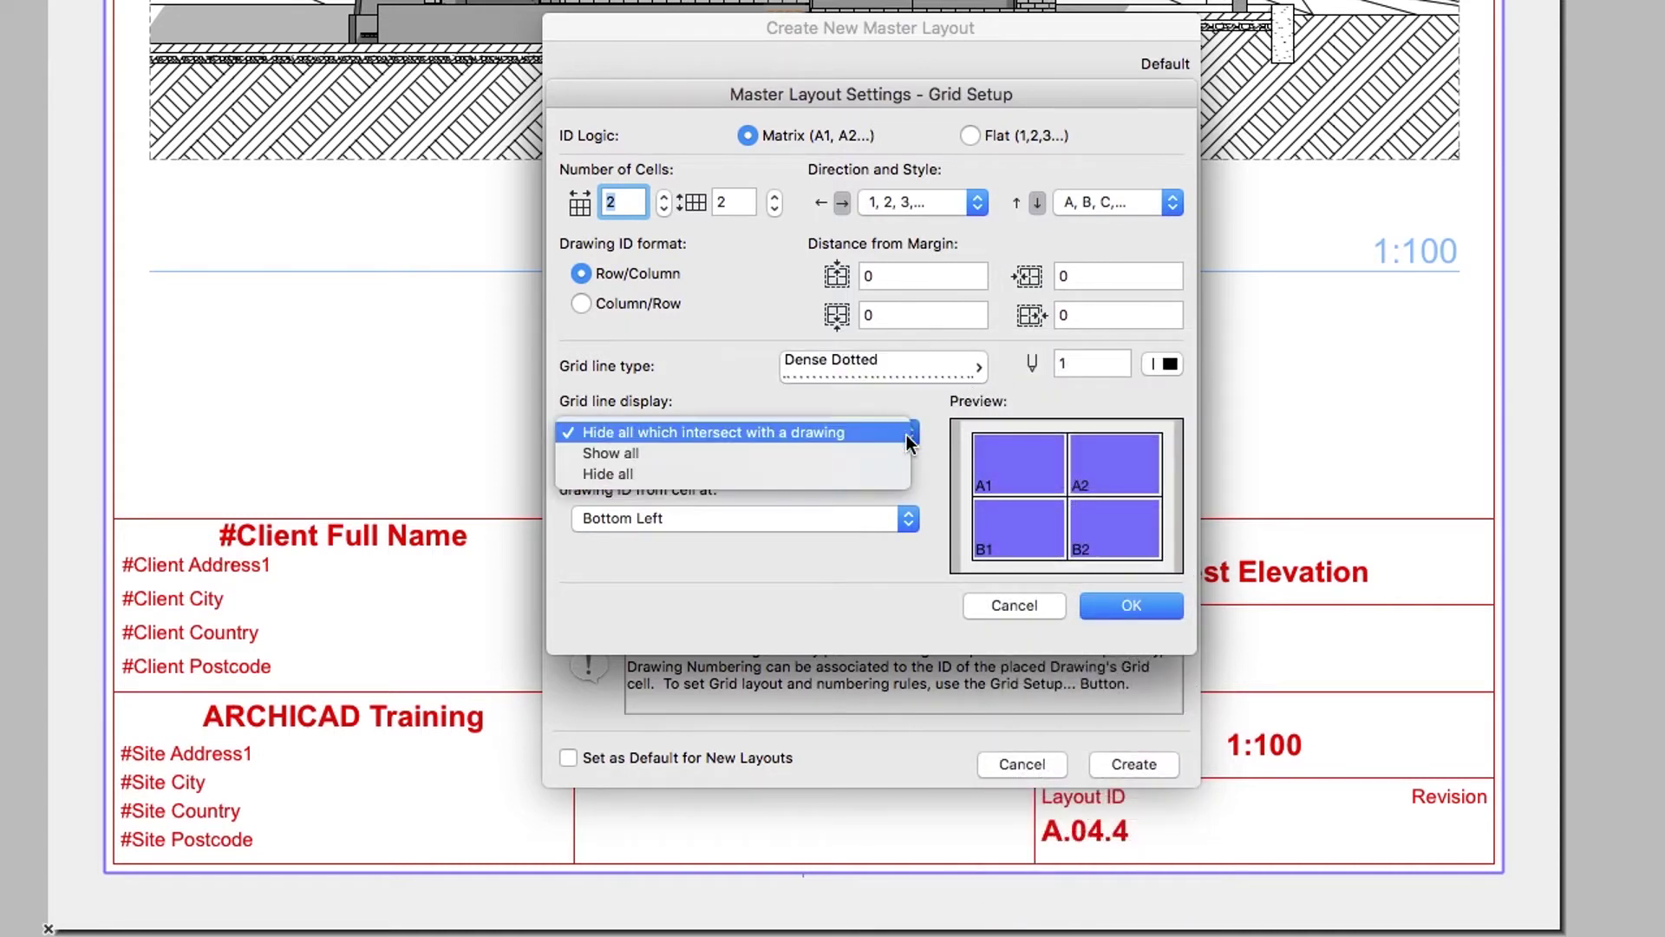
click(902, 451)
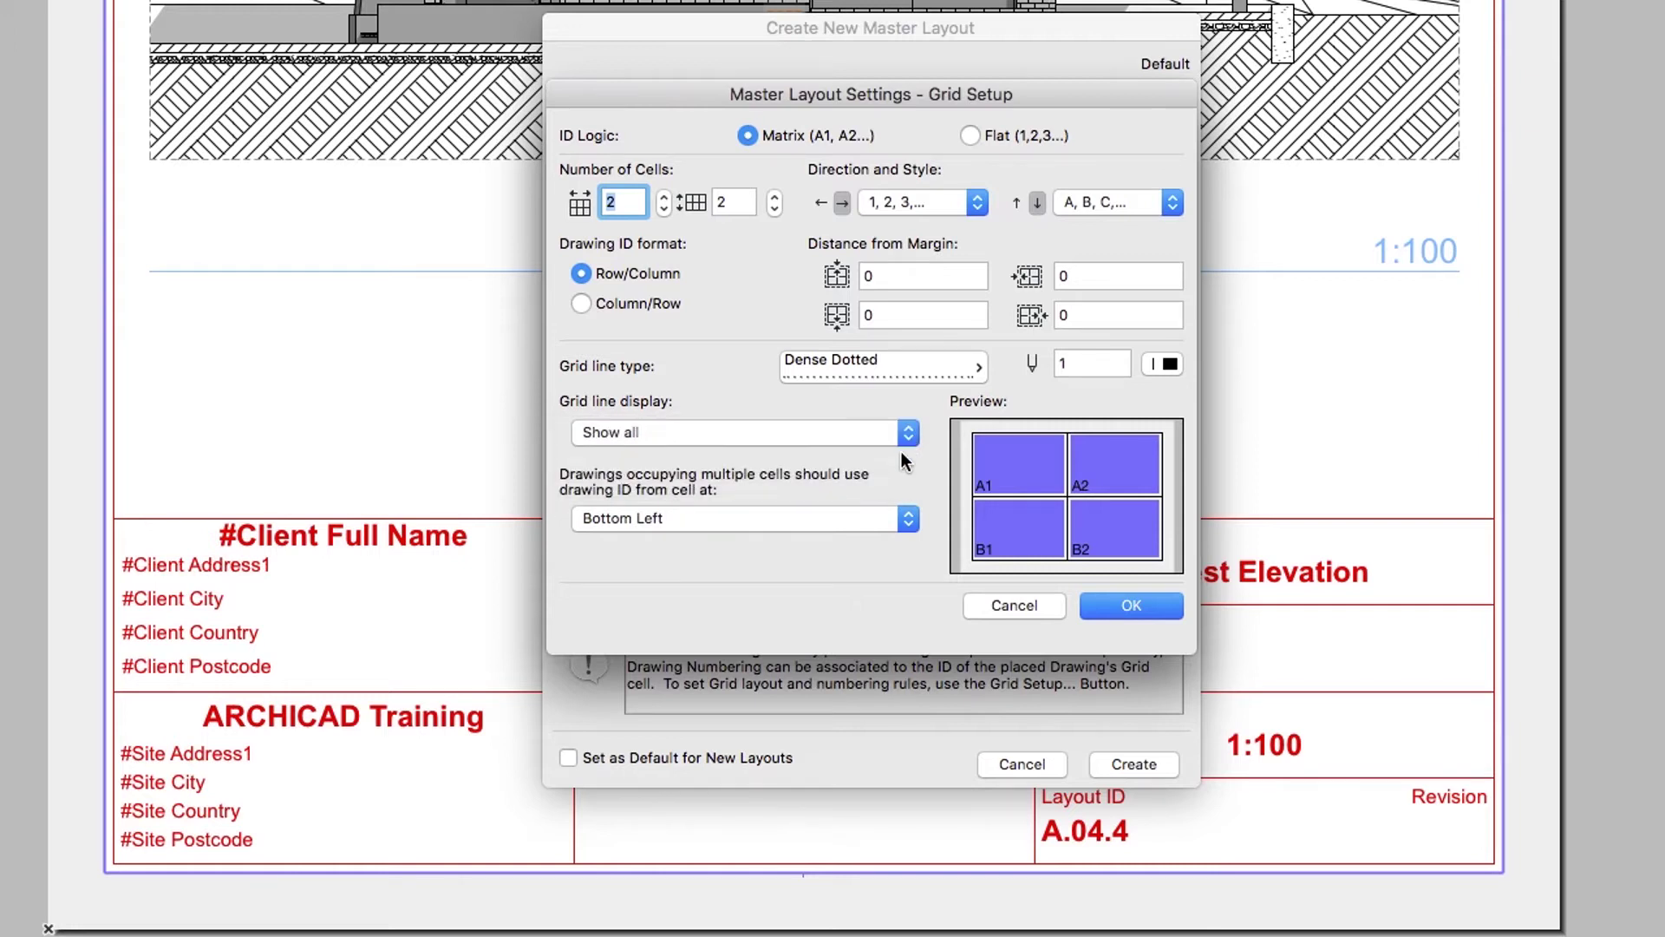
click(908, 521)
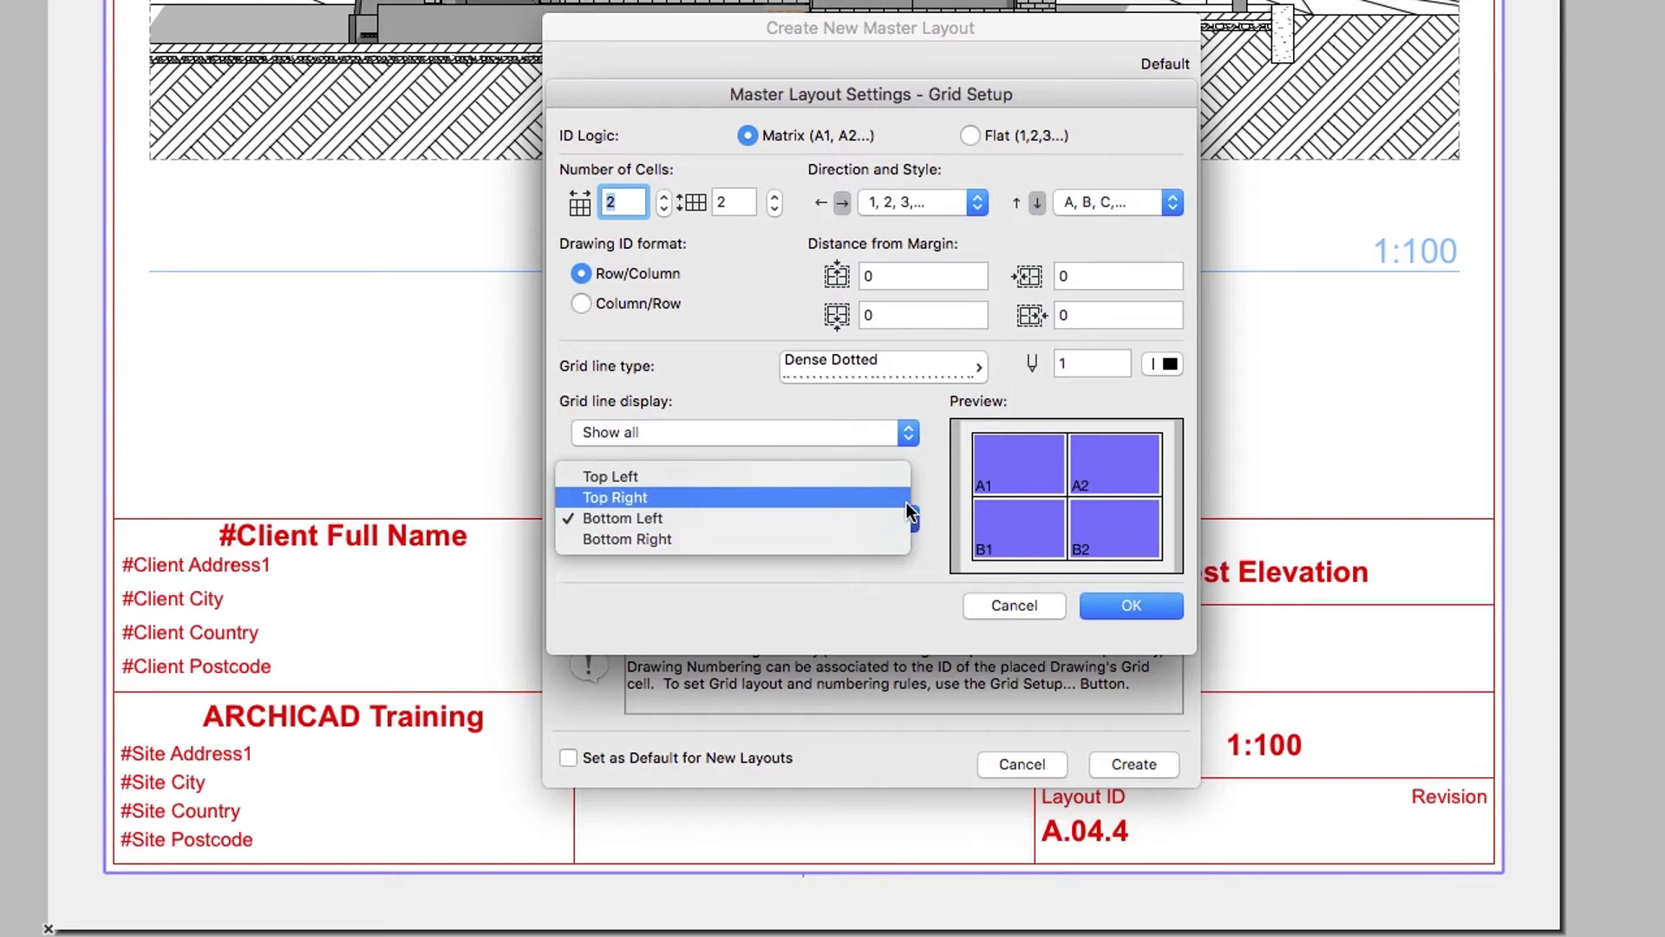
click(907, 504)
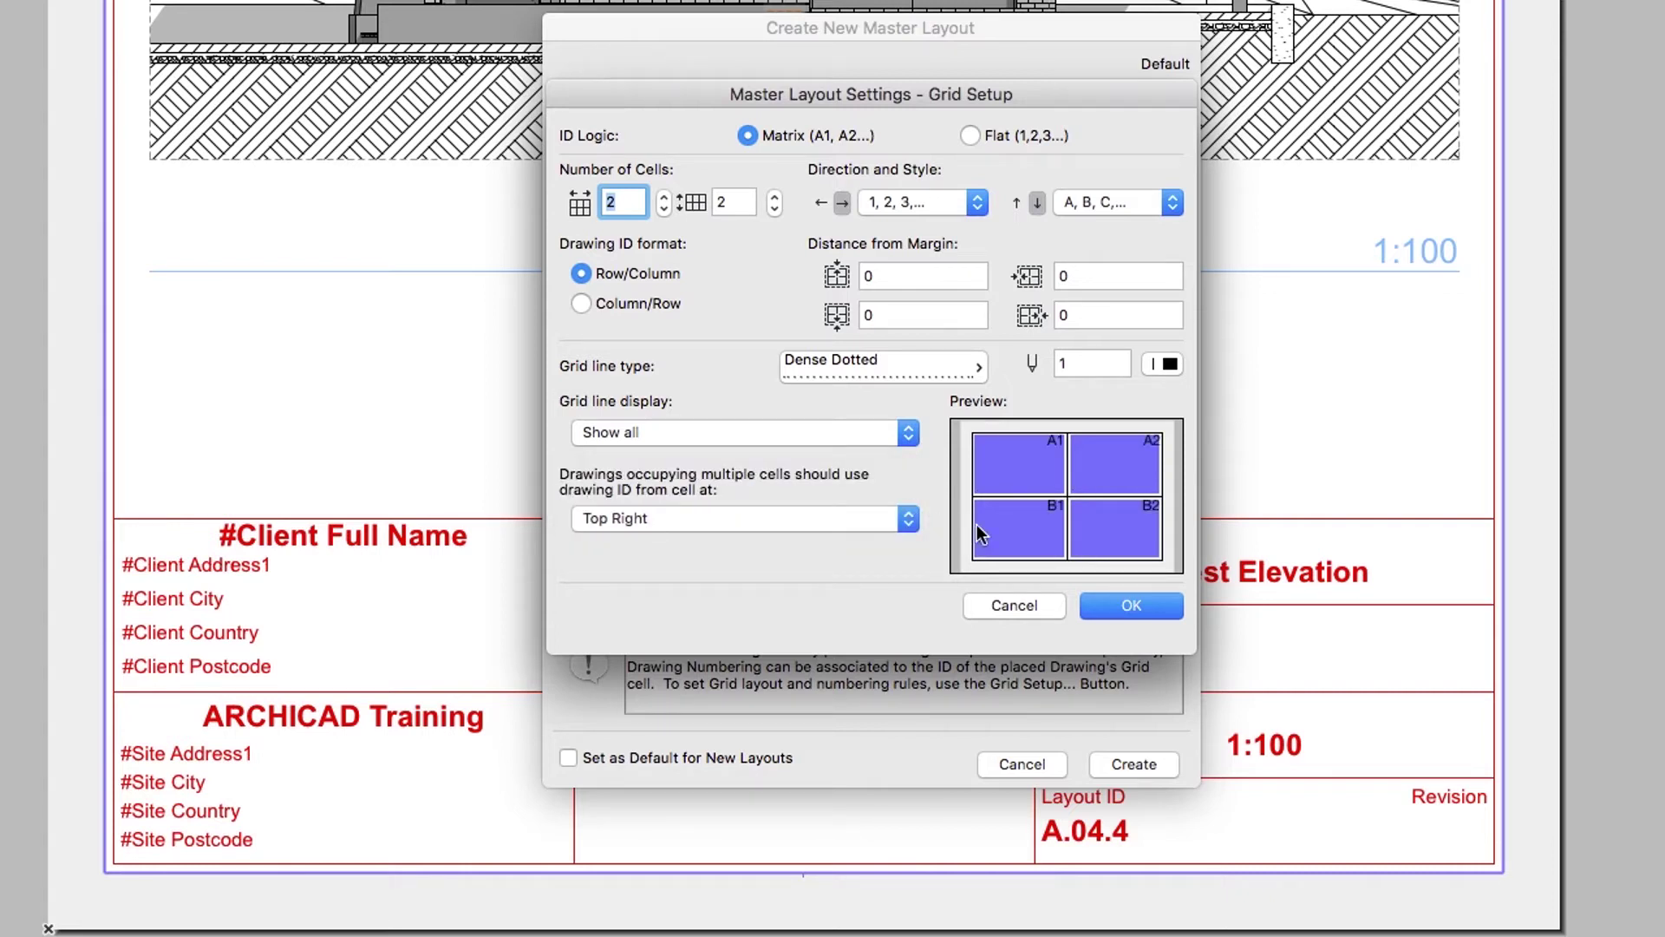
Confirm the grid settings and create the A4 Landscape master layout
click(1110, 605)
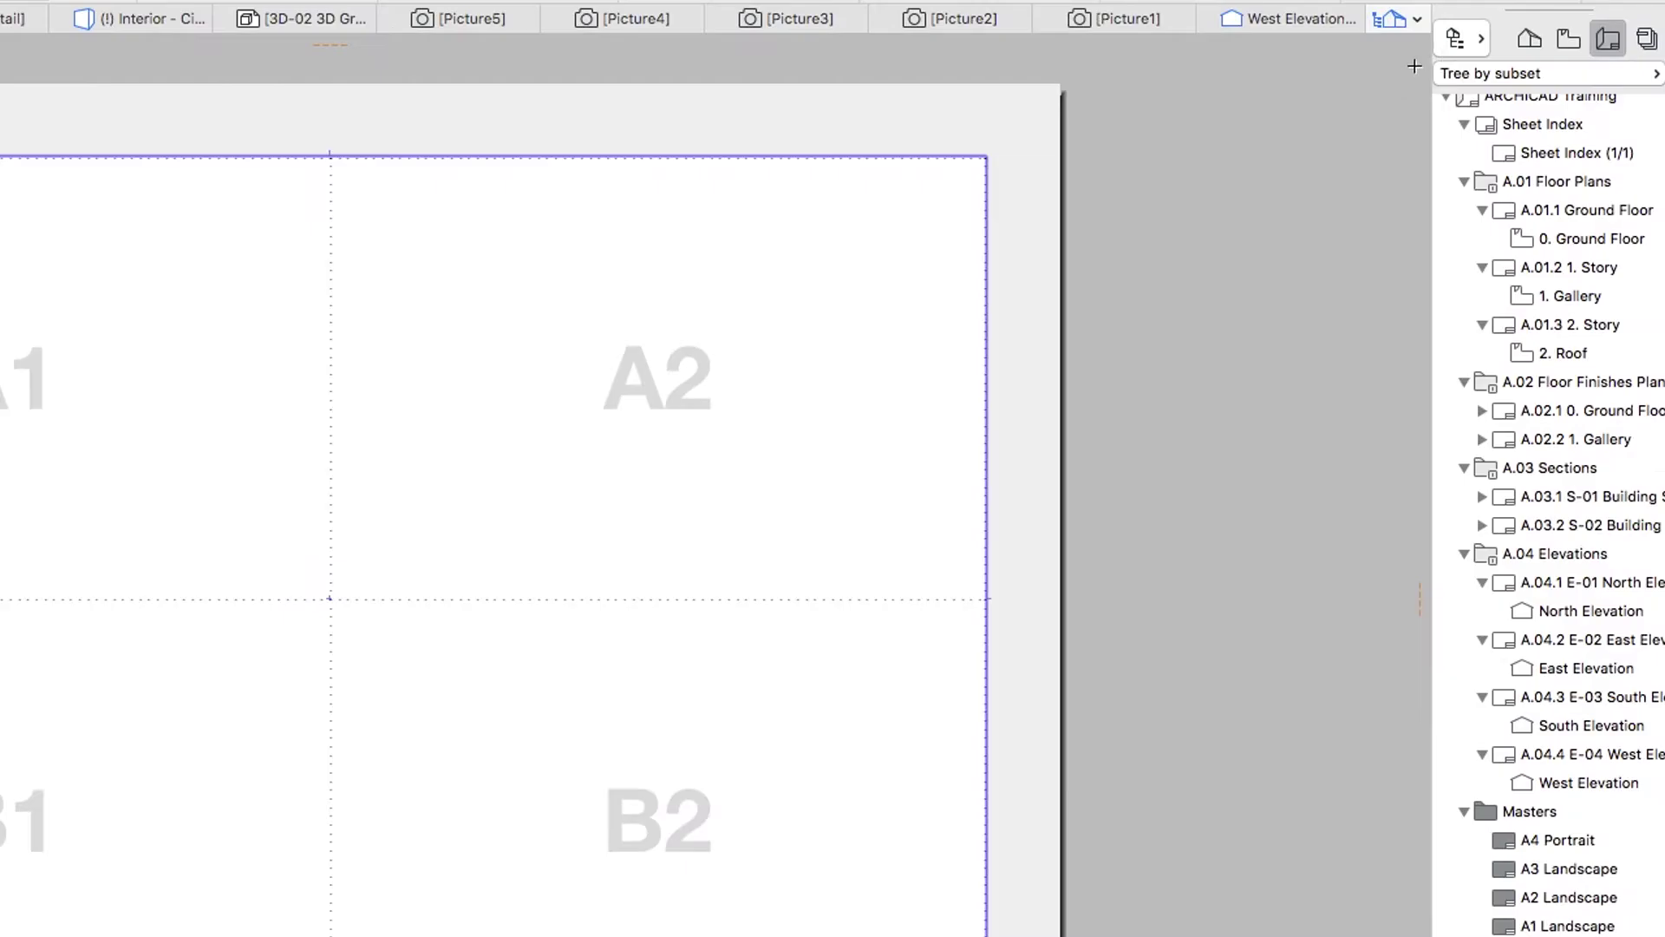
In the Organizer, add a layout book subset named 'Renderings' (A.05)
click(1517, 149)
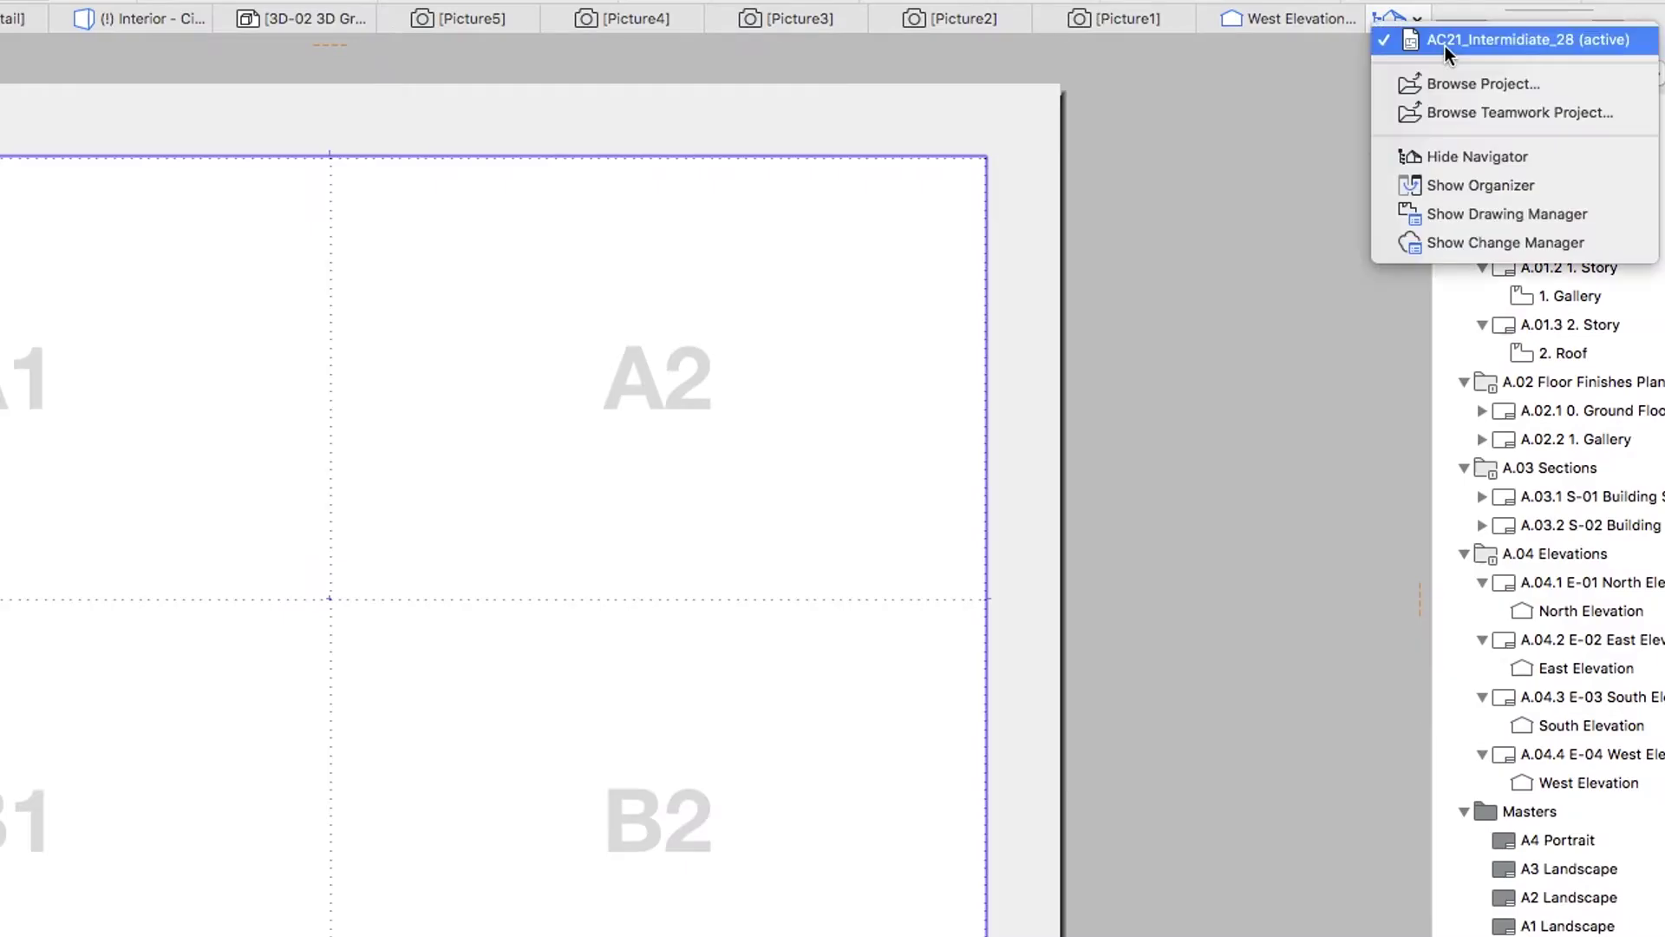
click(1450, 184)
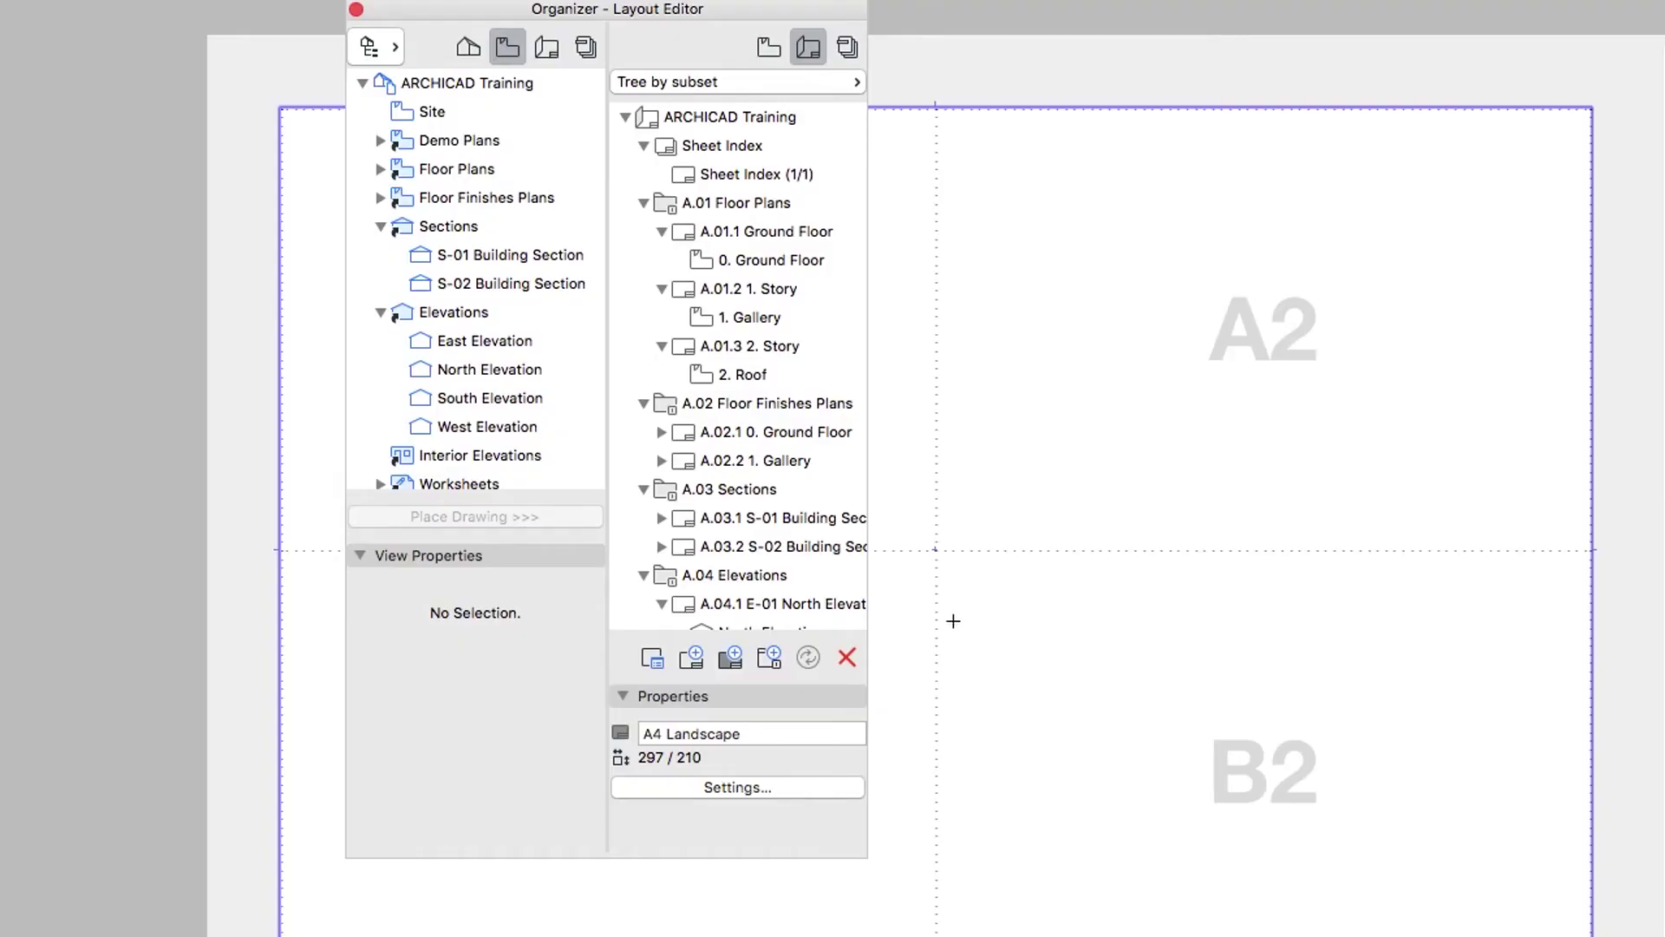
click(769, 659)
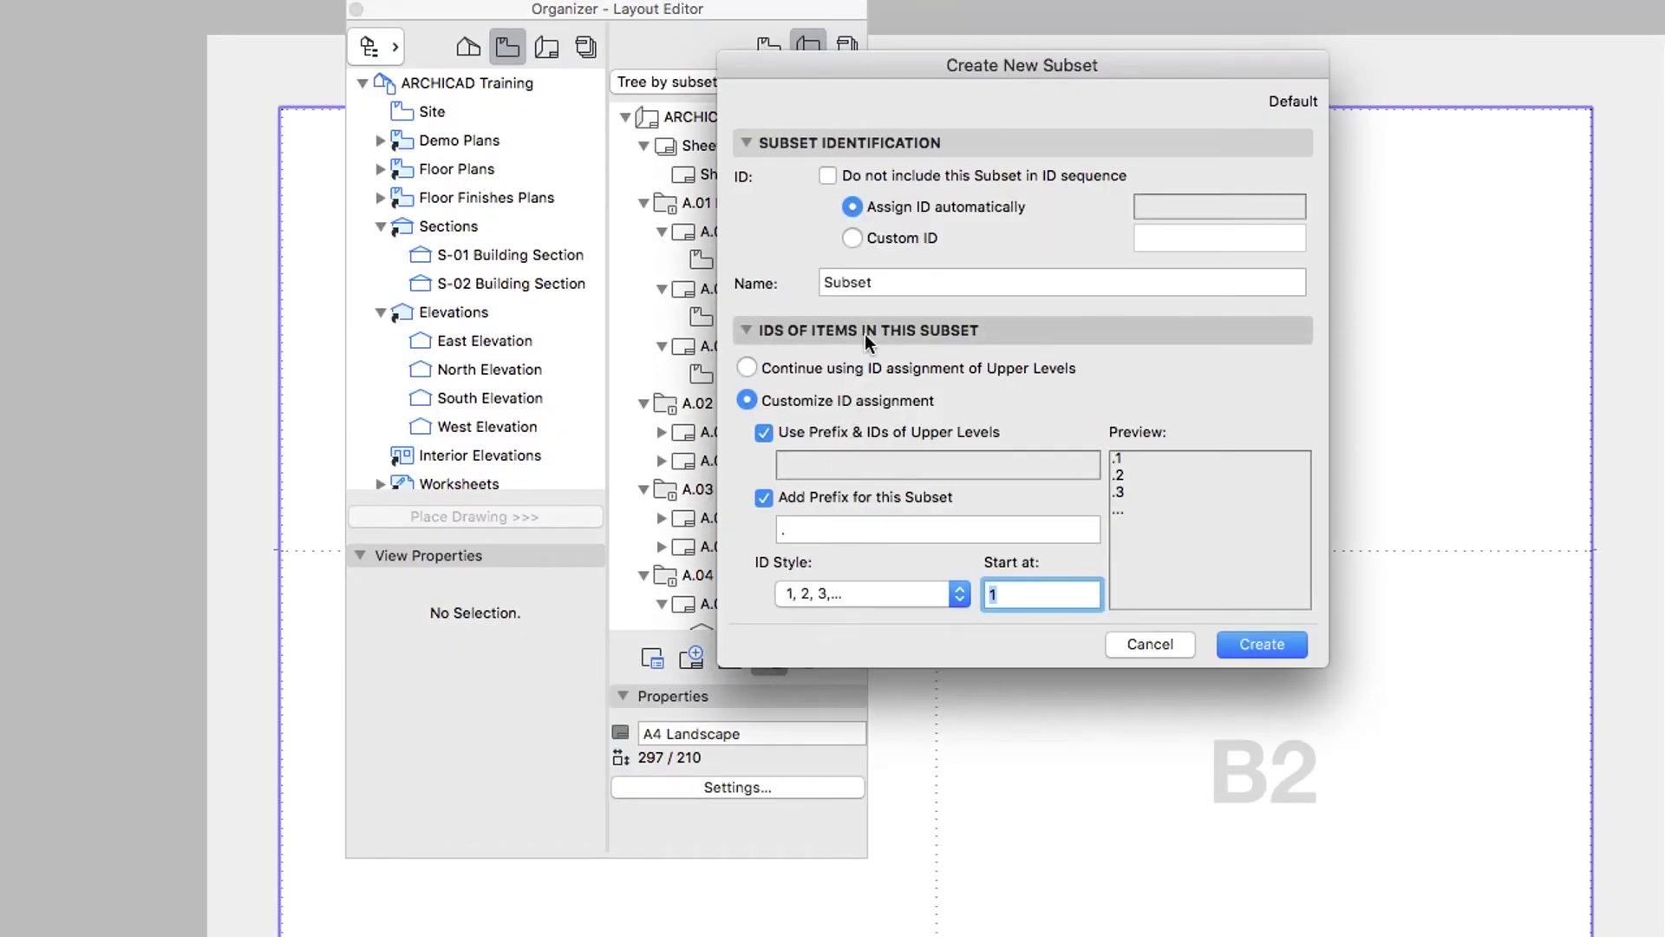
double_click(847, 282)
text(Renderings)
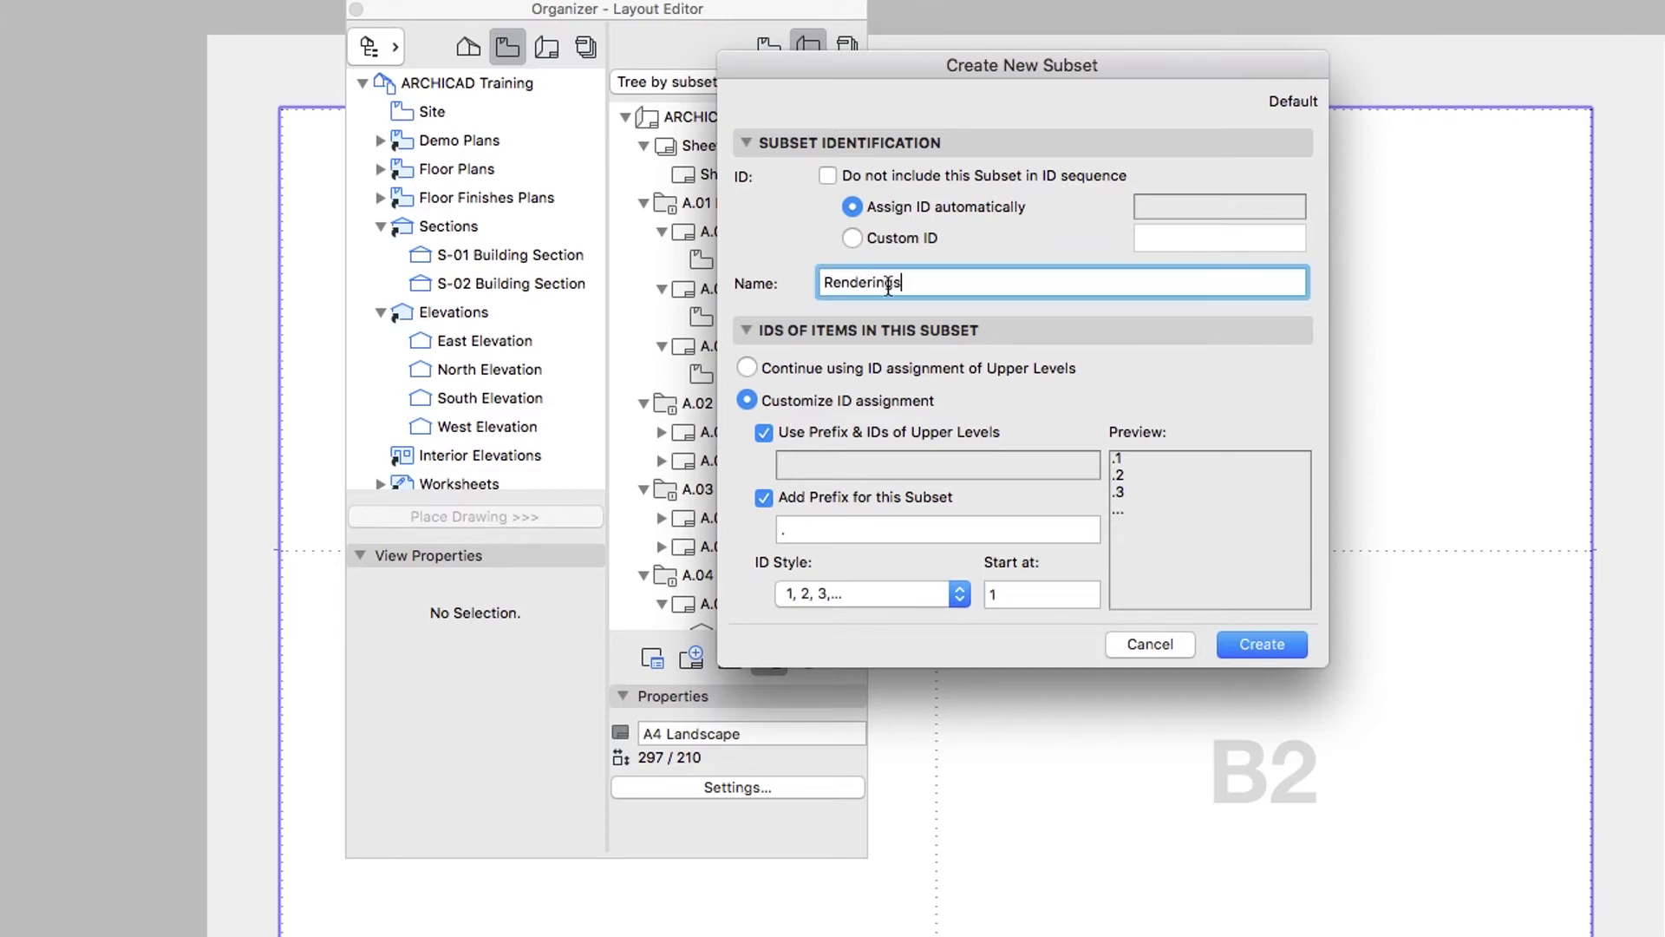
click(1225, 630)
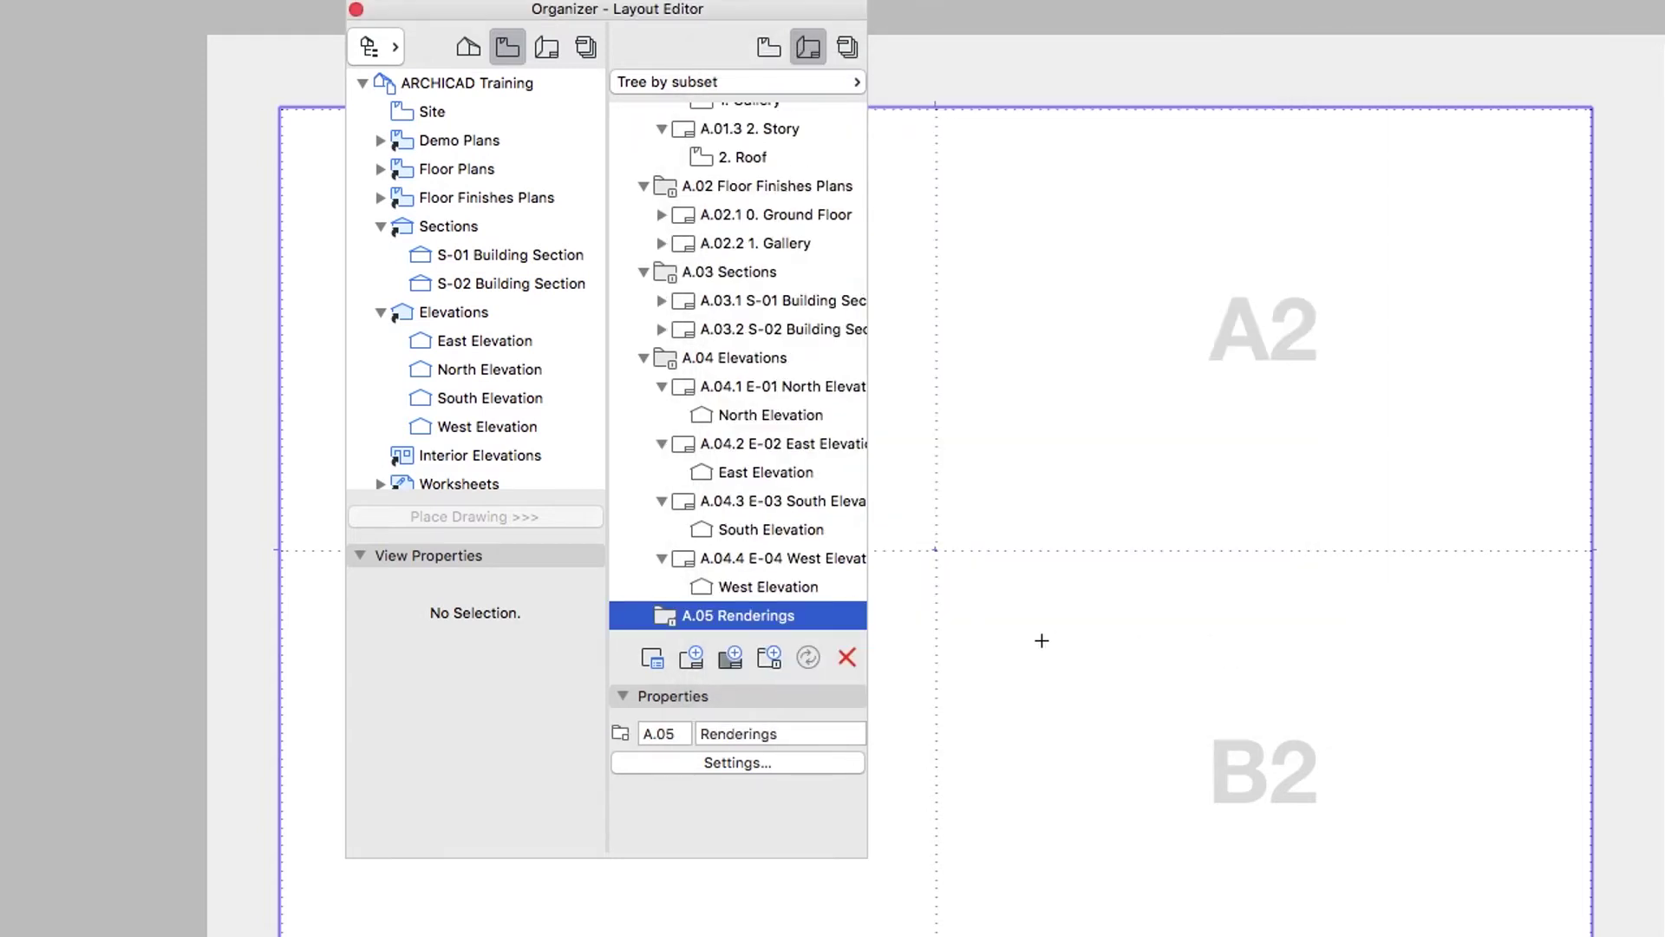
Add layout A.05.1 'Renderings' to the subset, using the A4 Landscape master
click(694, 657)
key(BackSpace)
text(Ren)
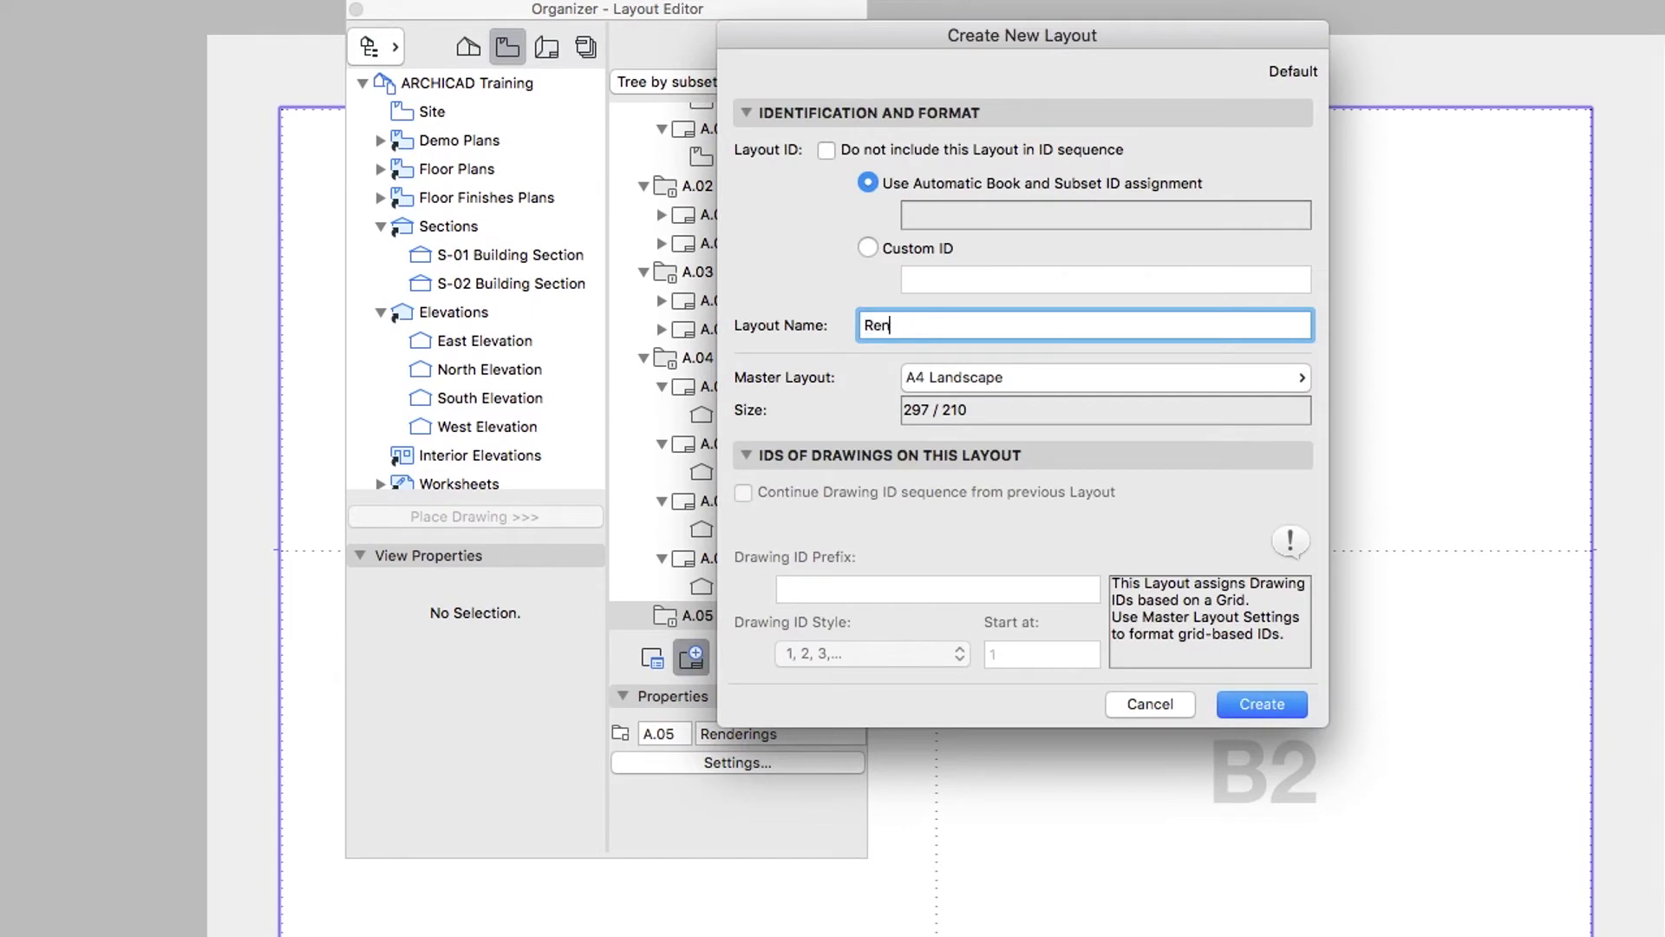
text(derings)
click(1230, 705)
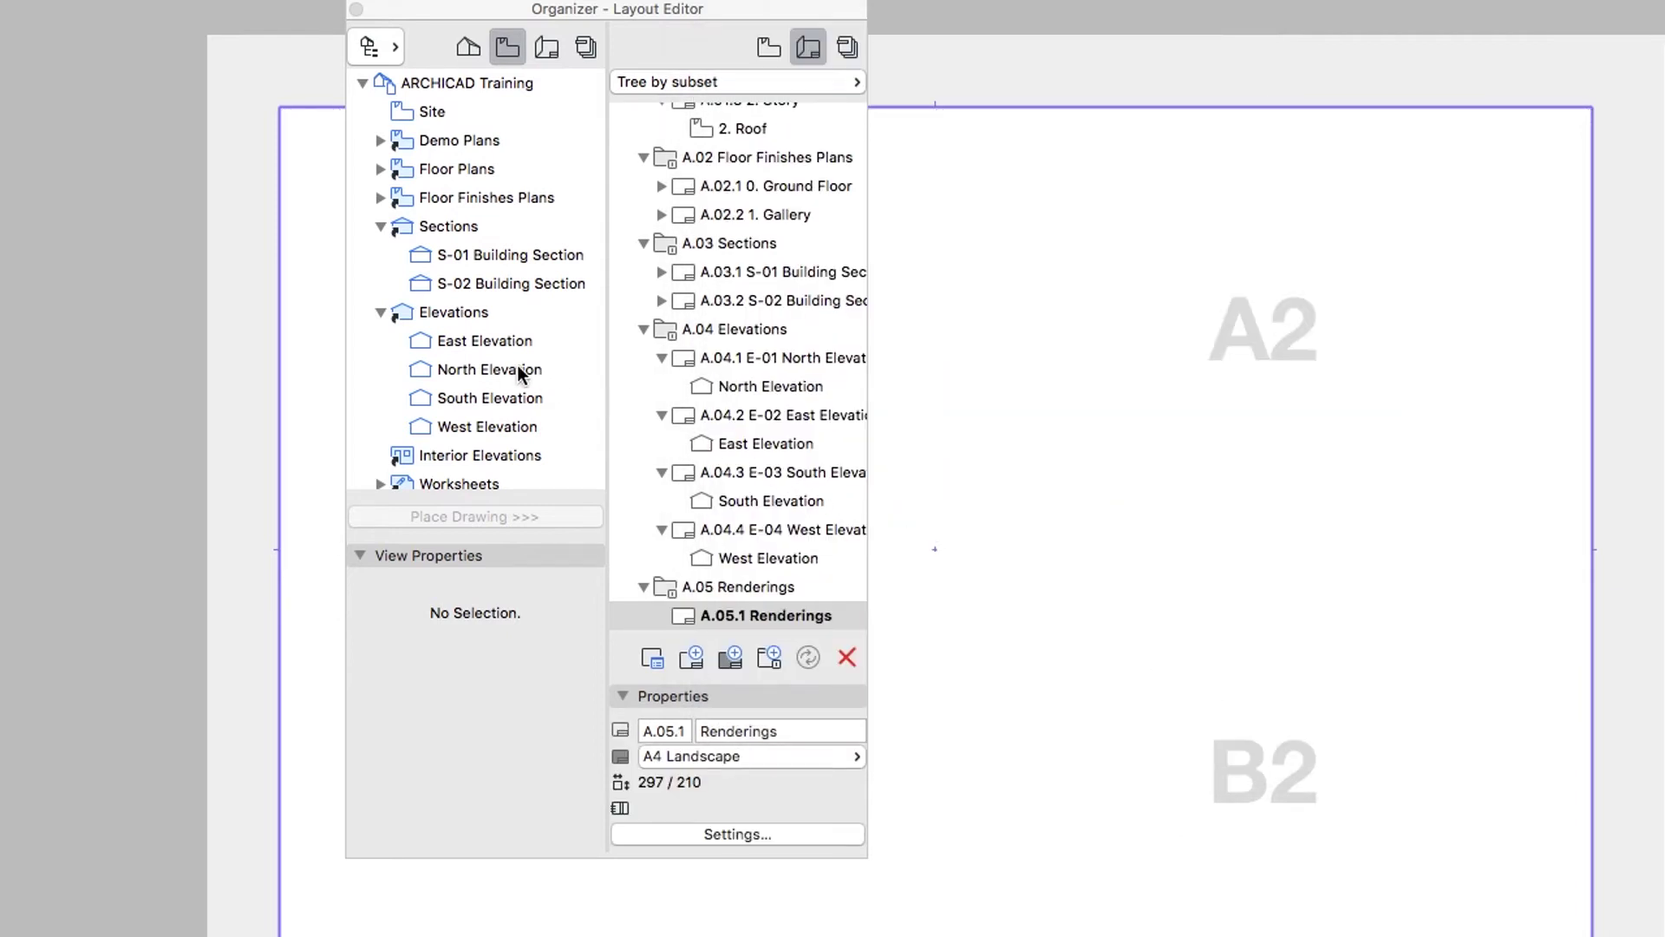
Drag Entrance - Sketch, Entrance - White Model, Back - CineRender and Interior - CineRender onto A.05.1
click(380, 313)
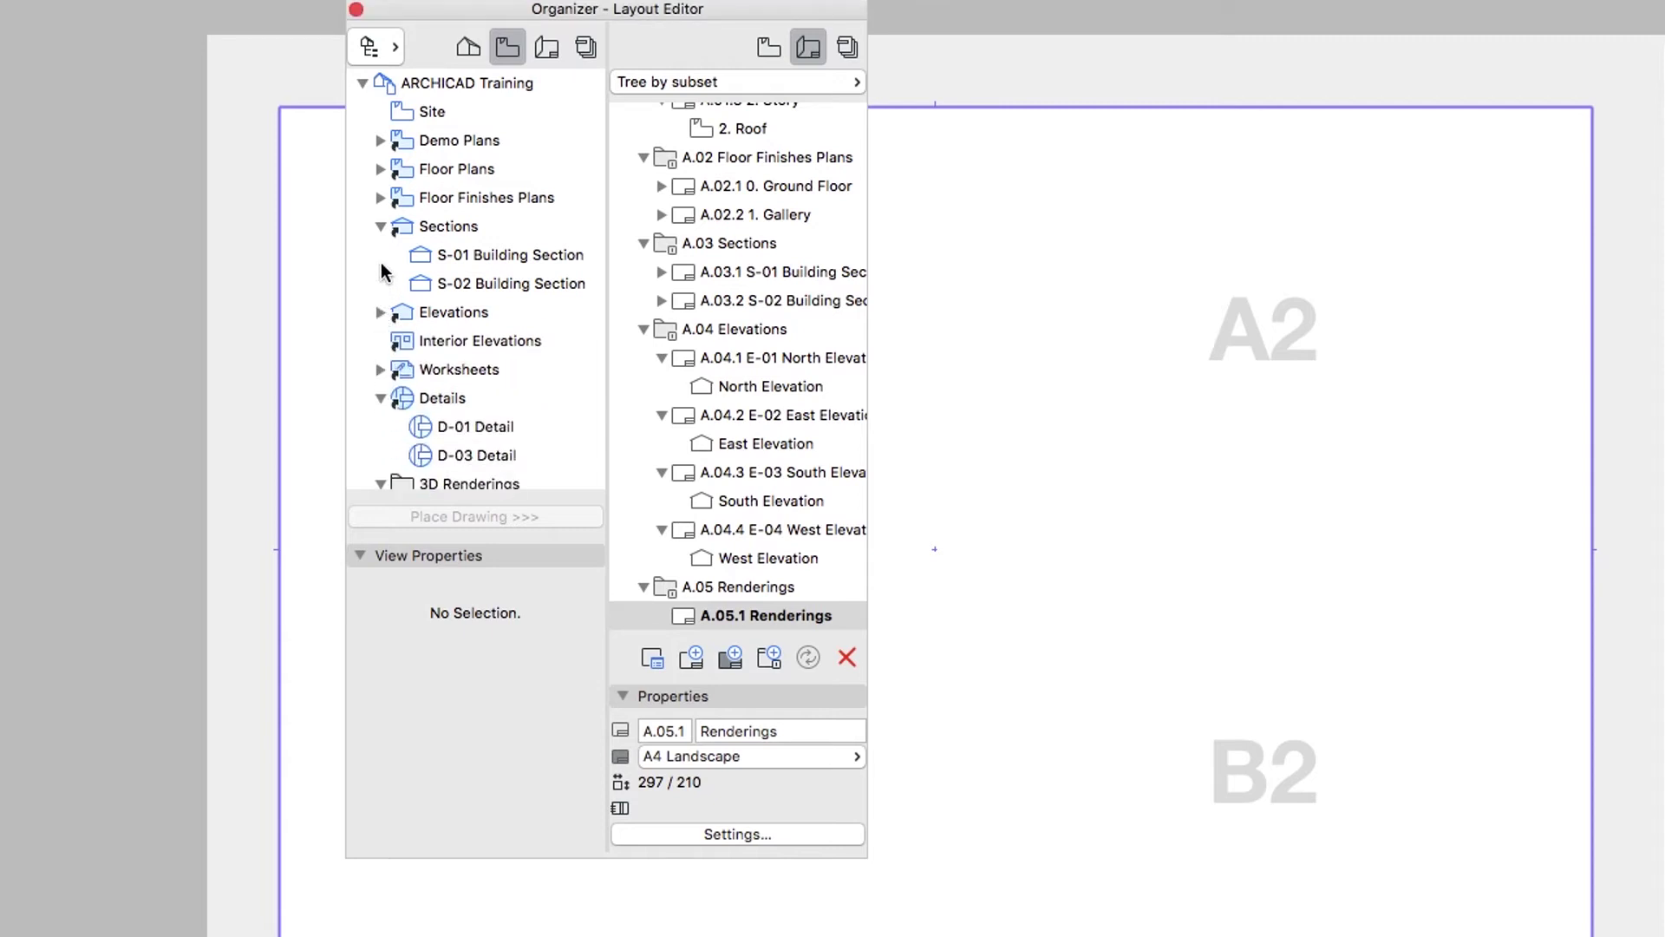
click(380, 227)
scroll(382, 232, down, 5)
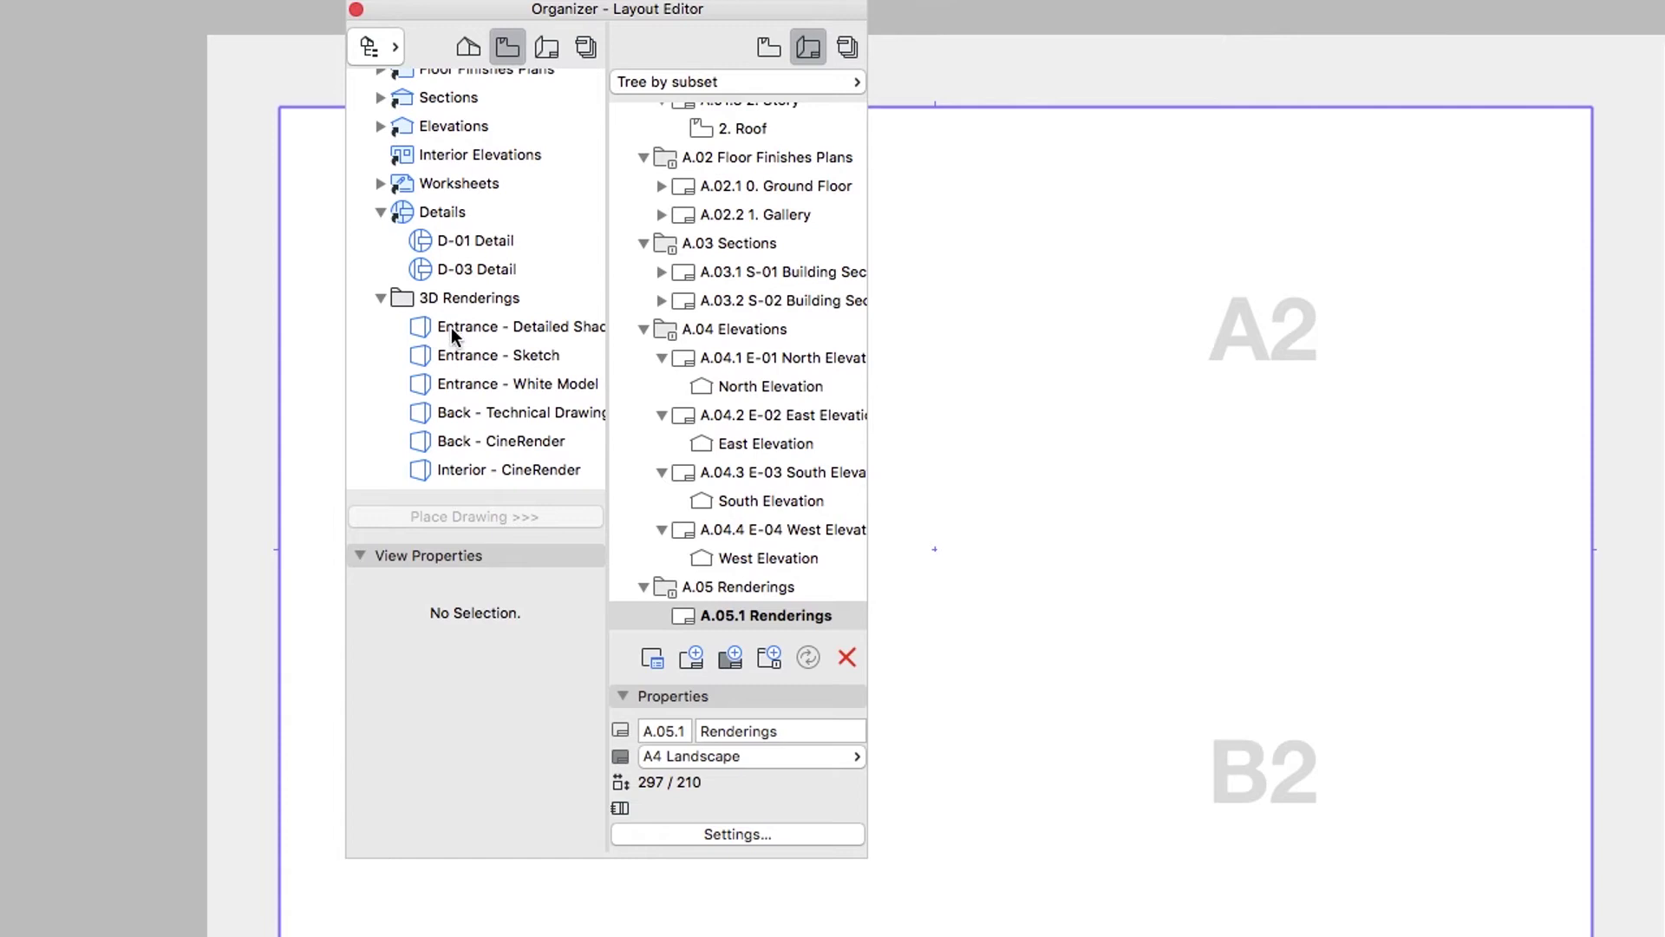
click(452, 356)
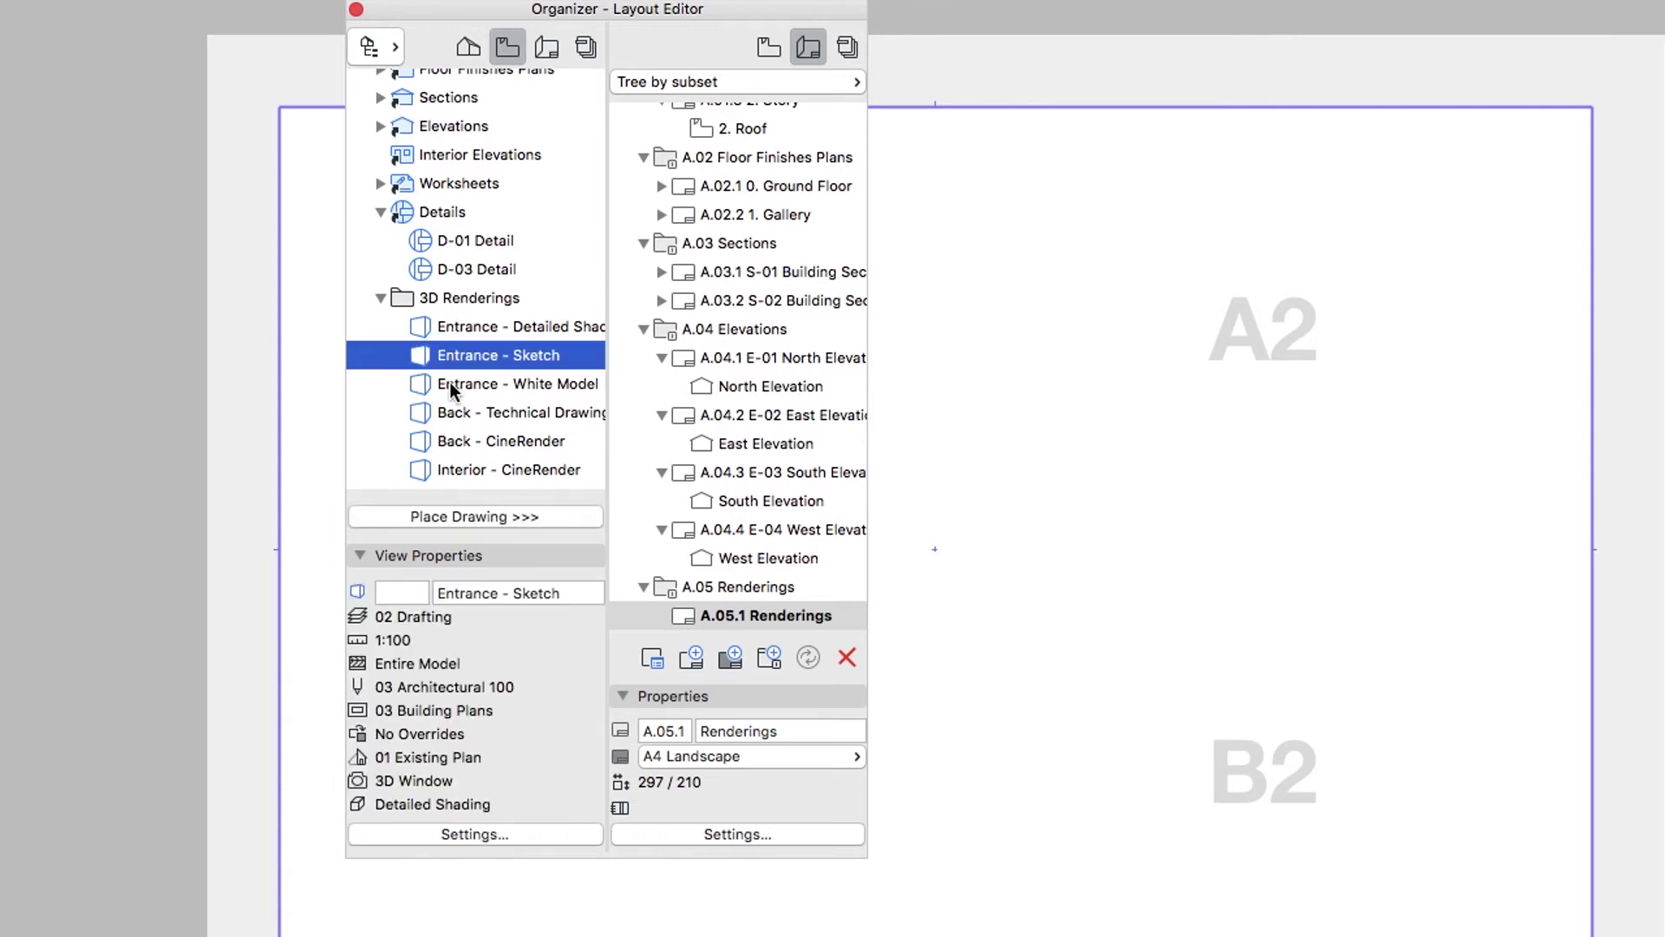
super+click(452, 389)
super+click(453, 443)
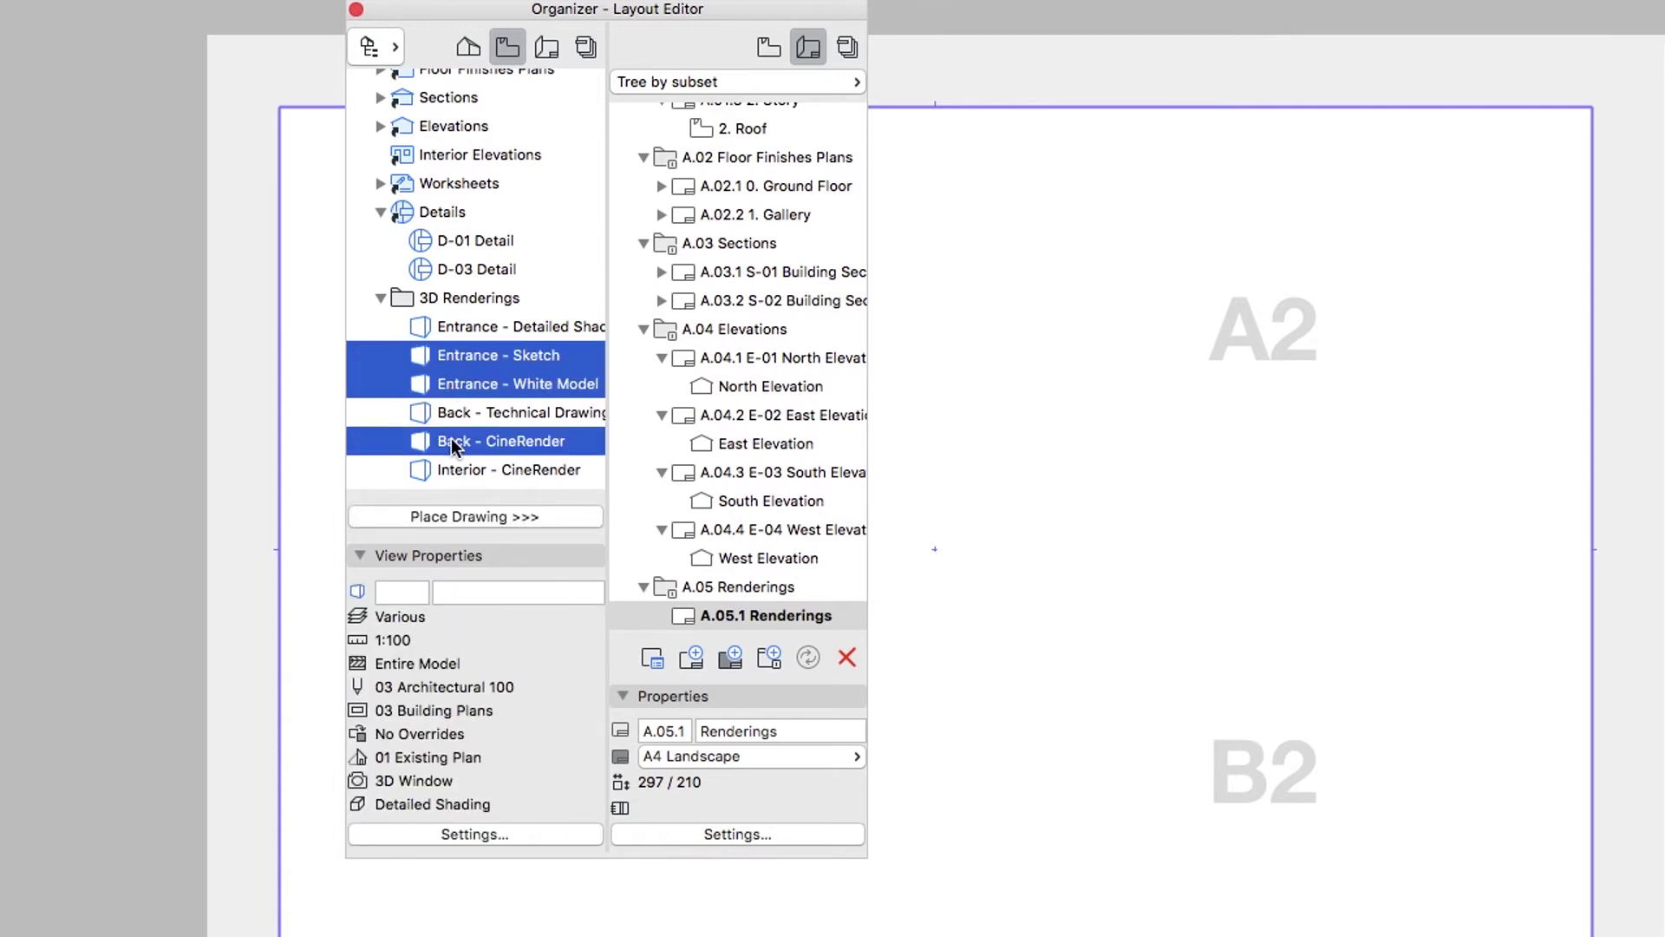
super+click(449, 470)
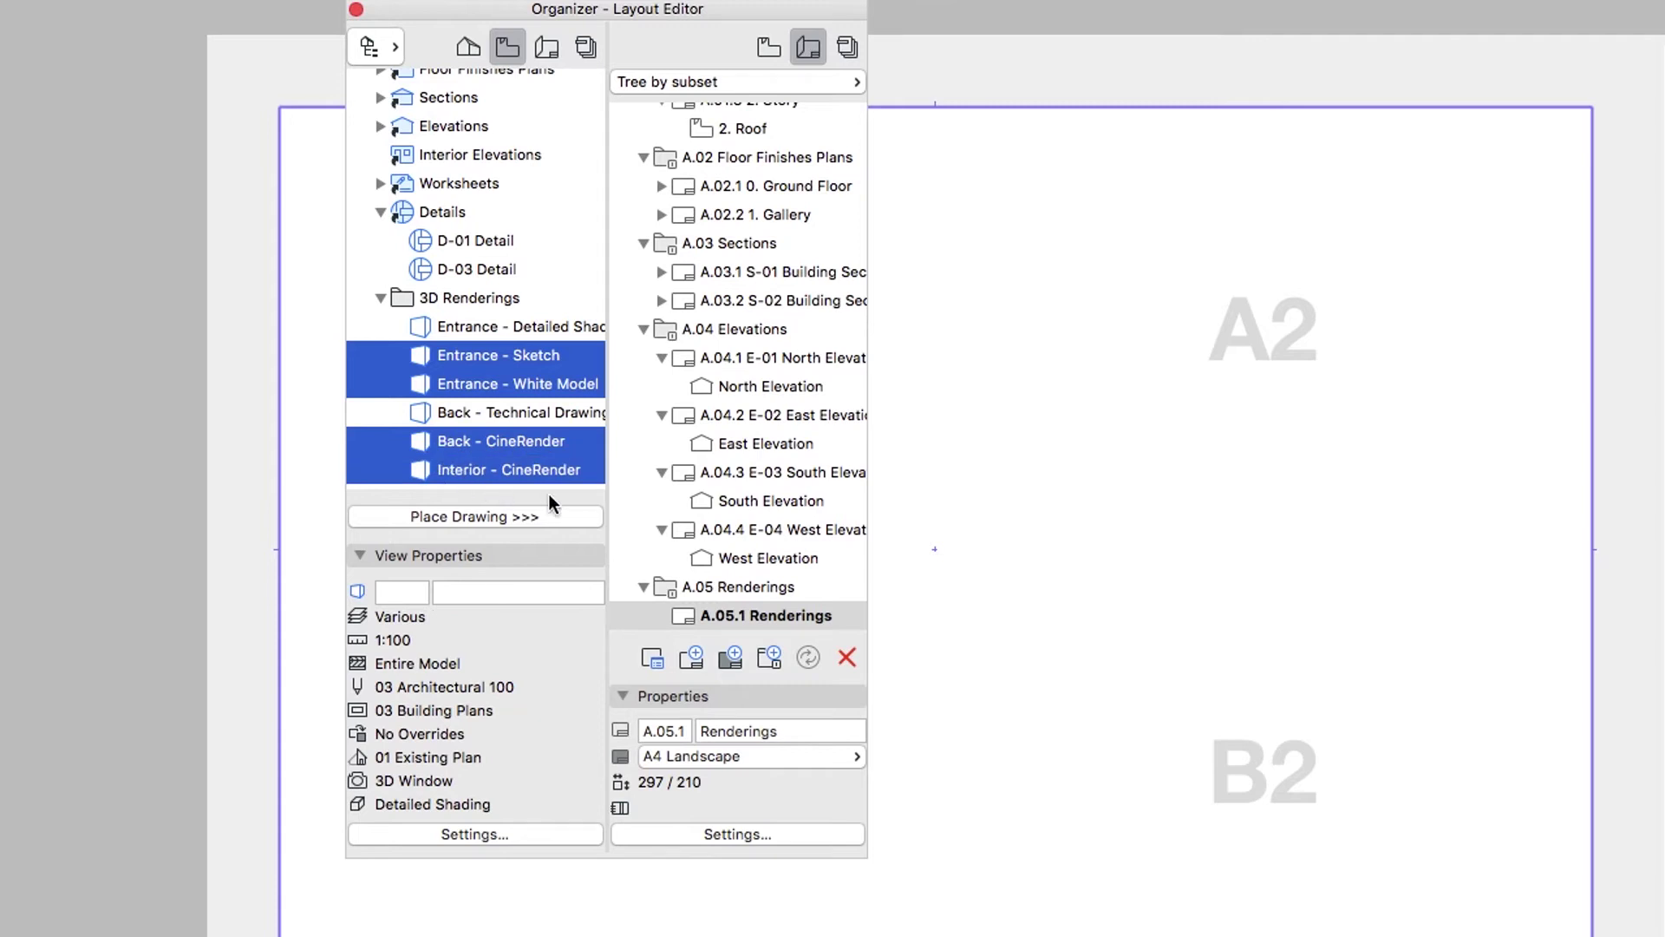
scroll(630, 501, down, 3)
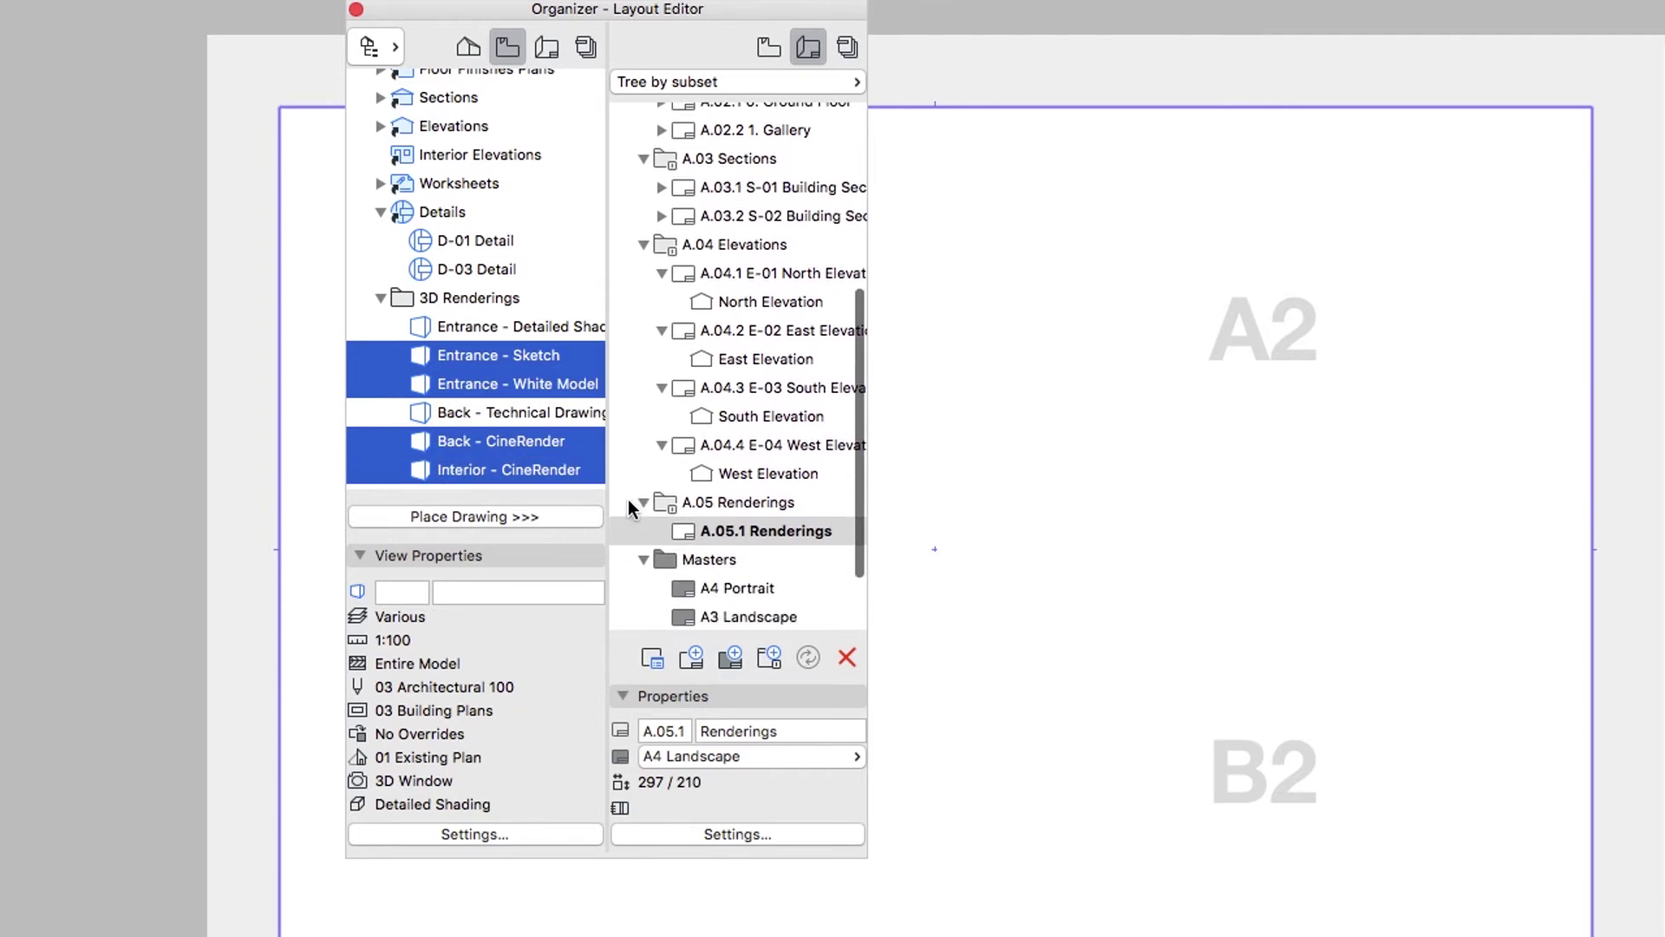
mouse_move(567, 446)
mouse_down()
mouse_move(683, 524)
mouse_move(754, 534)
mouse_up()
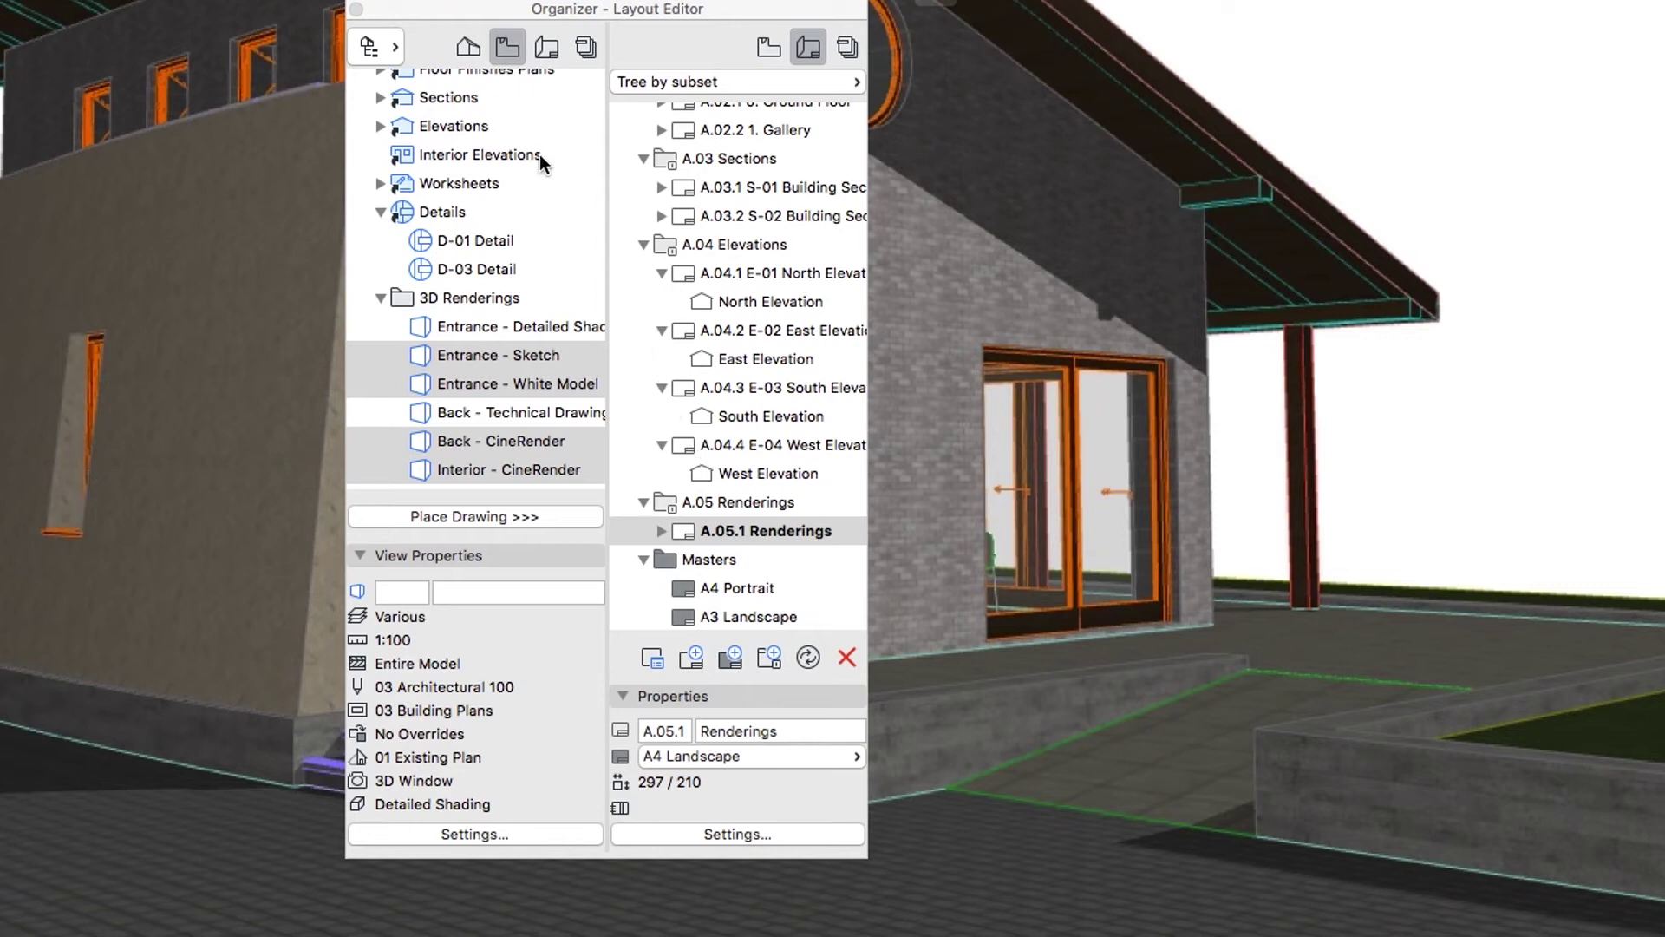
Close the Organizer, zoom to the whole sheet, and select all placed drawings
click(356, 9)
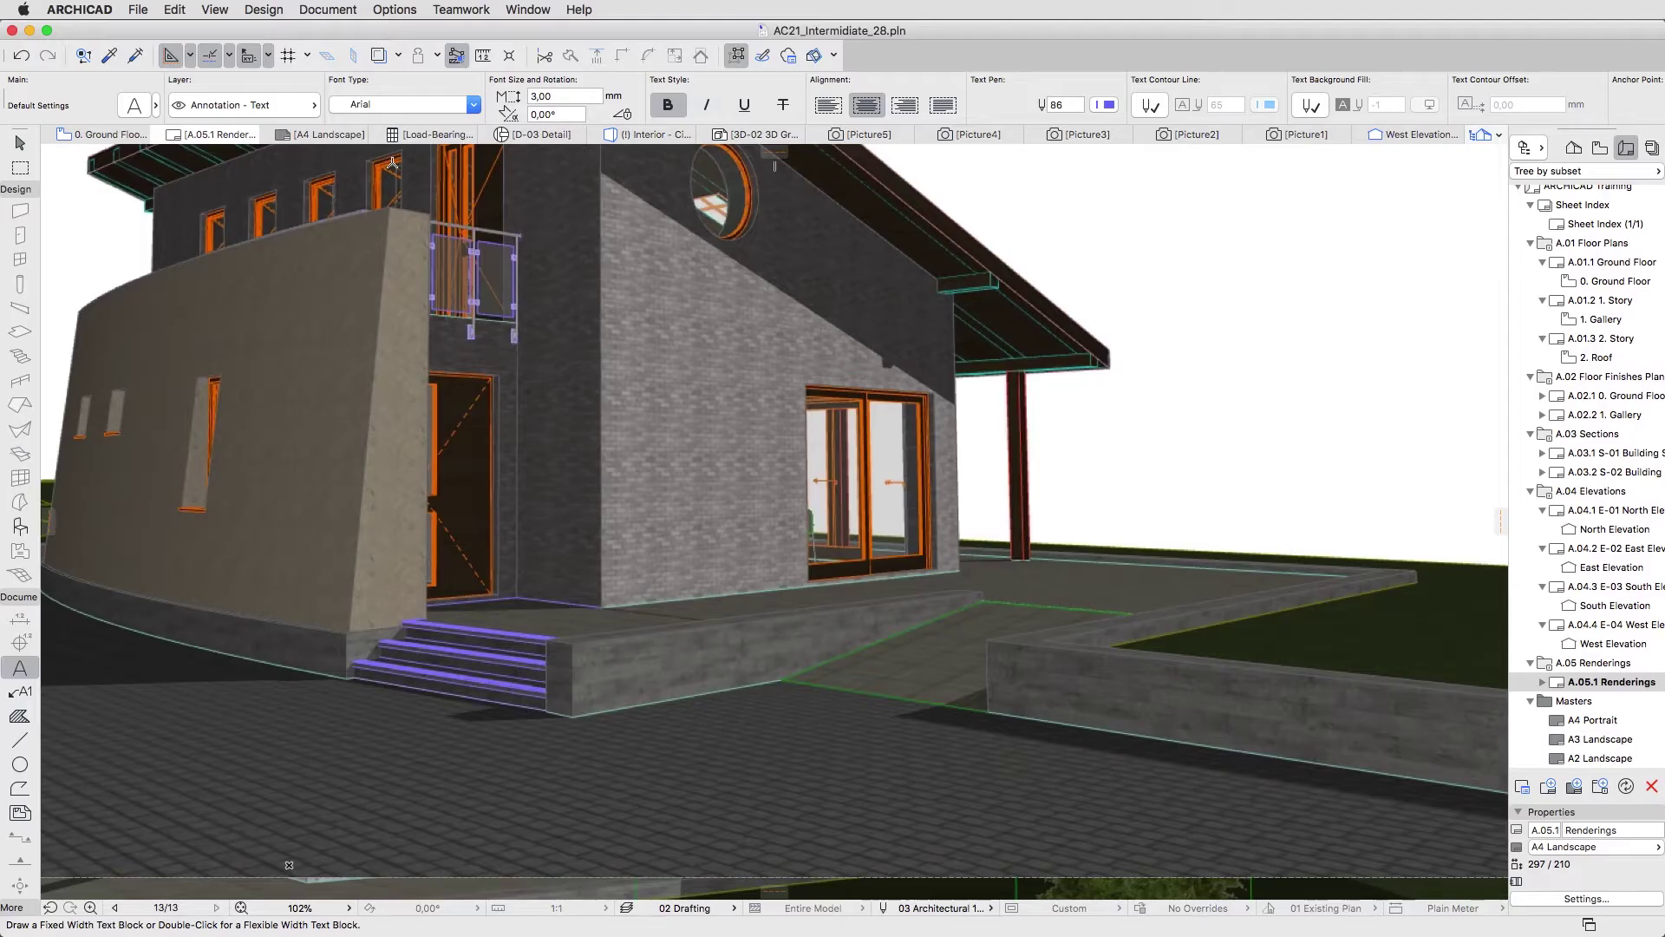
key(super+apostrophe)
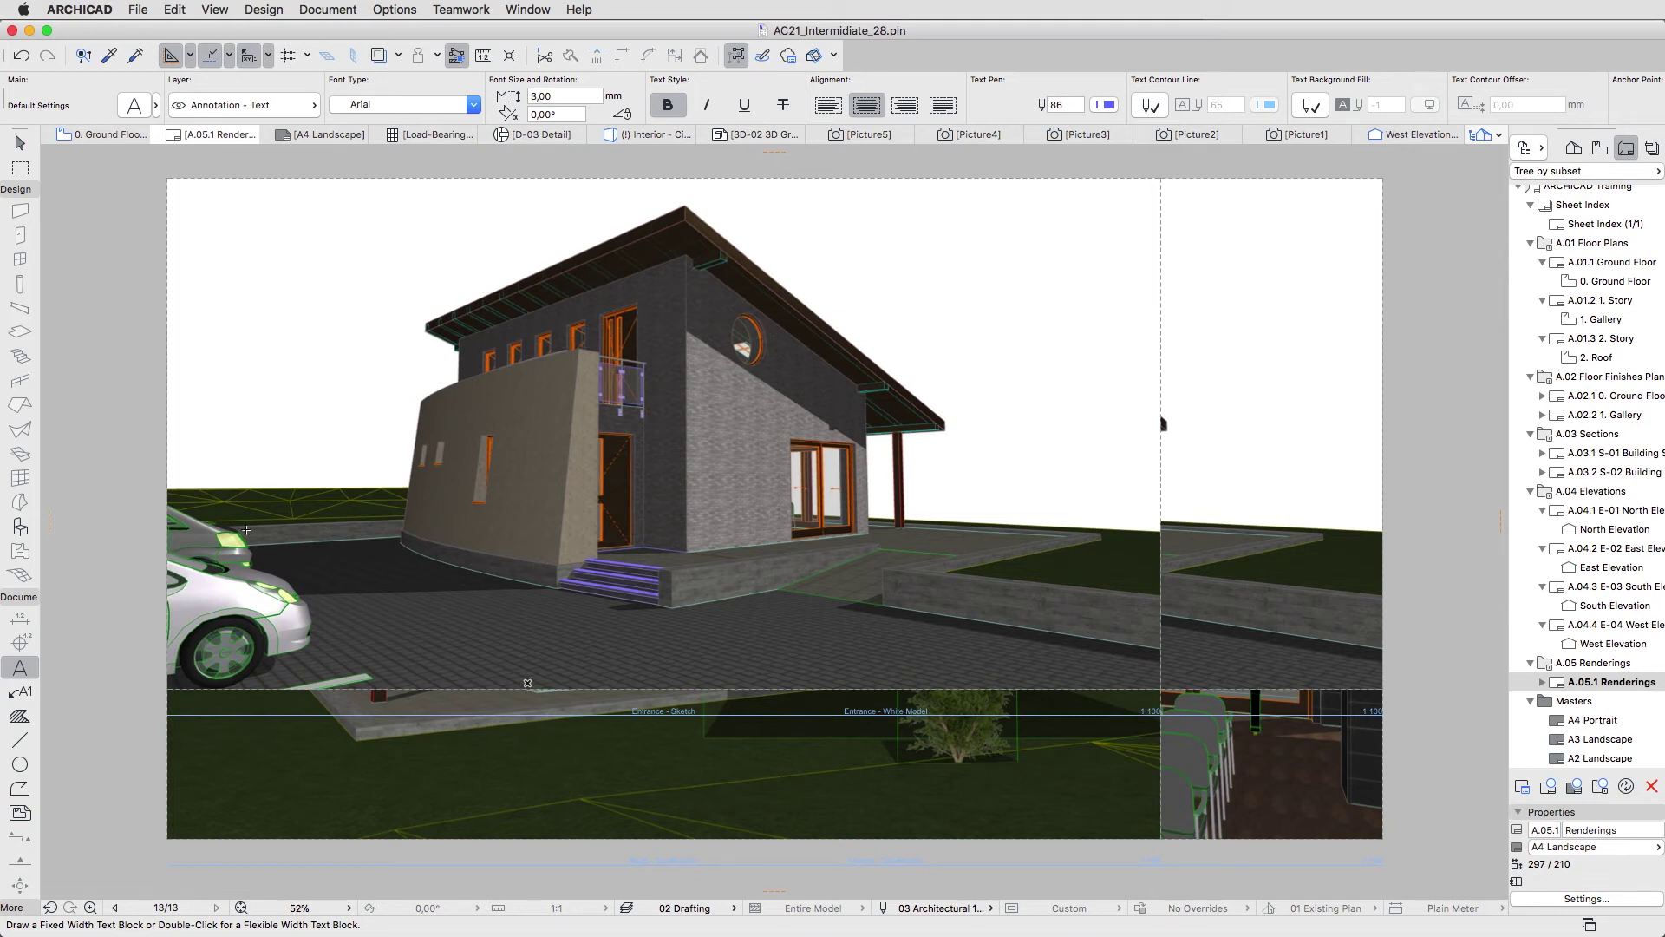
click(23, 813)
key(super+a)
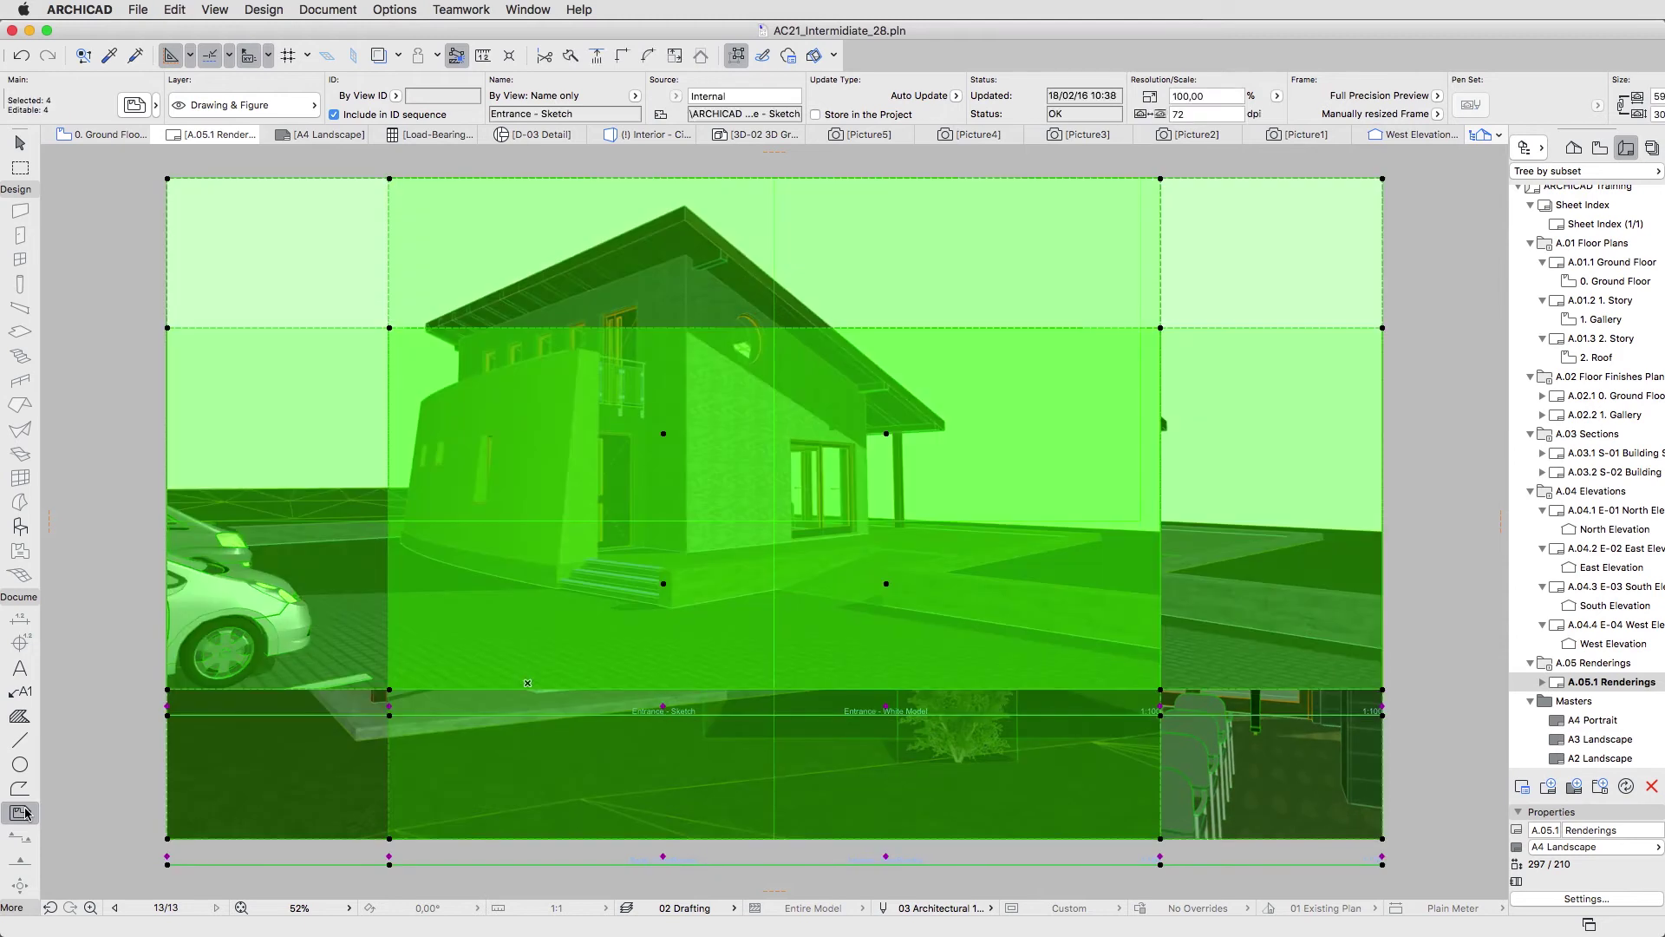
key(super+t)
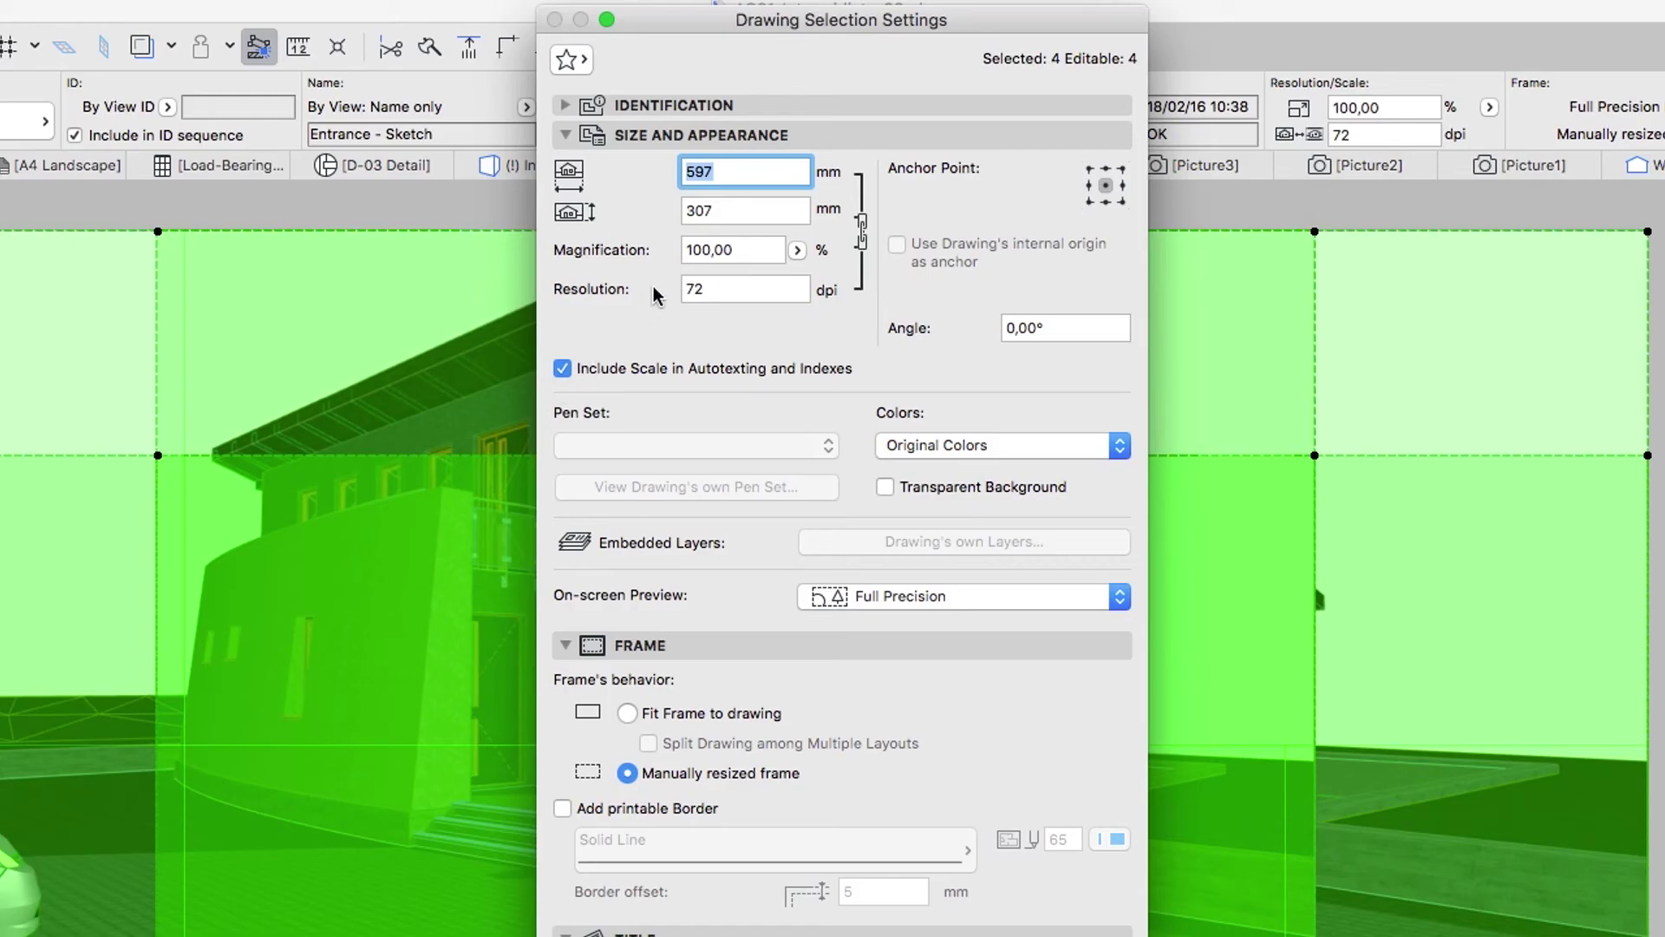
Set the drawings to 20% magnification, frames fitted to drawing, with No Title
drag(737, 250, 689, 251)
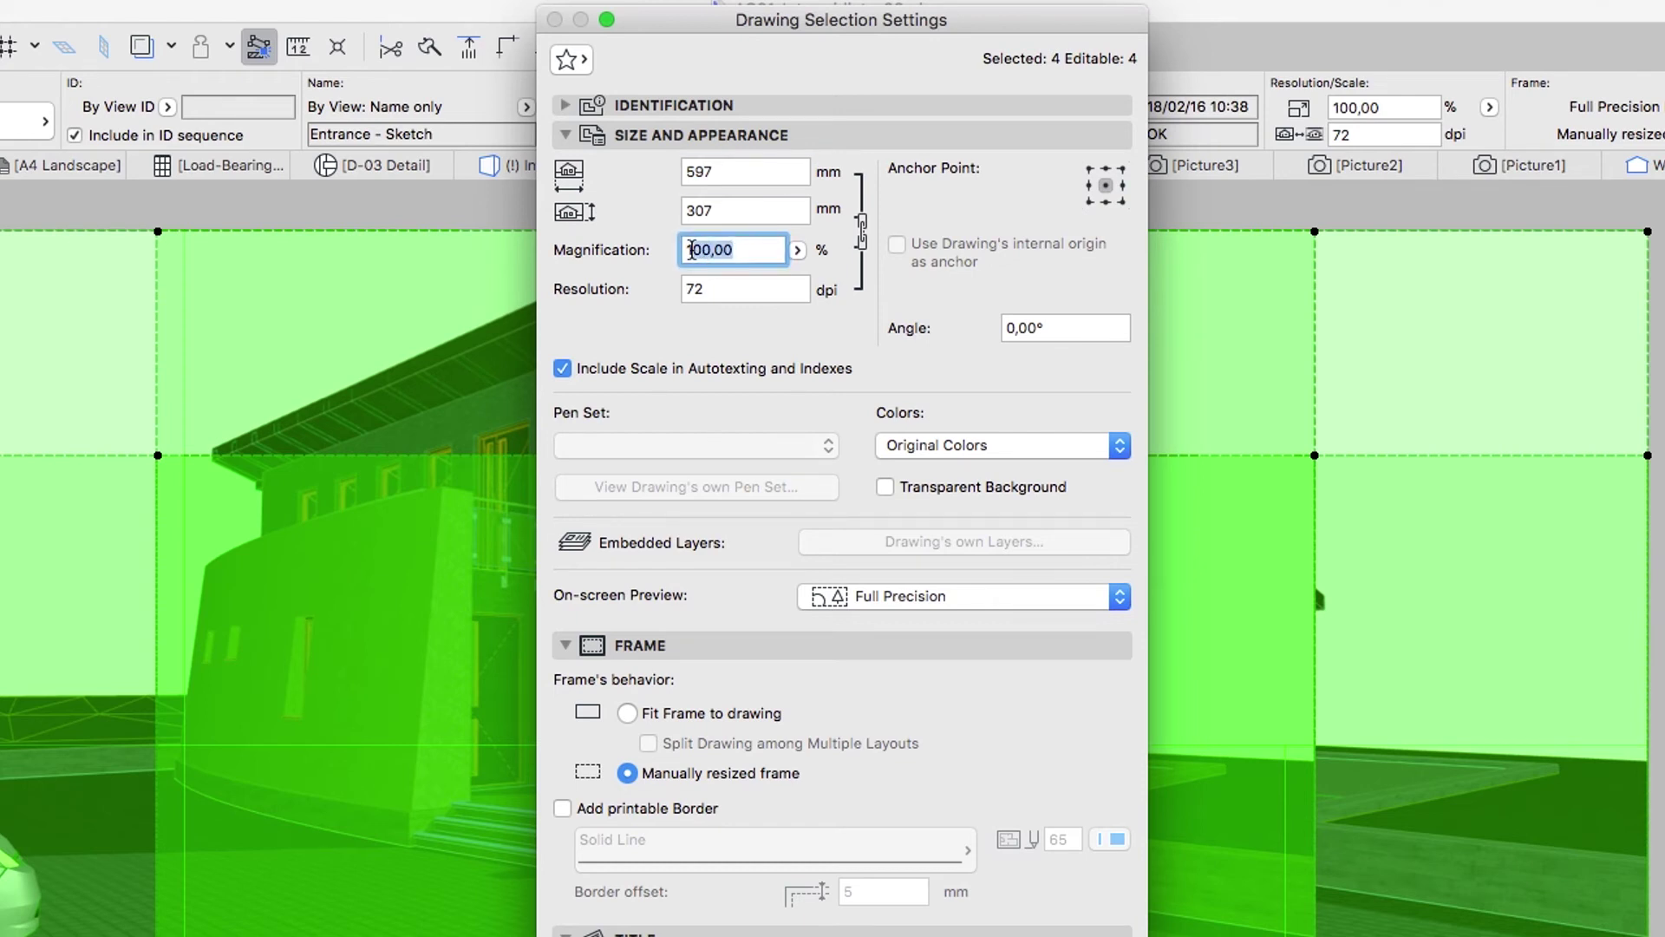
text(20)
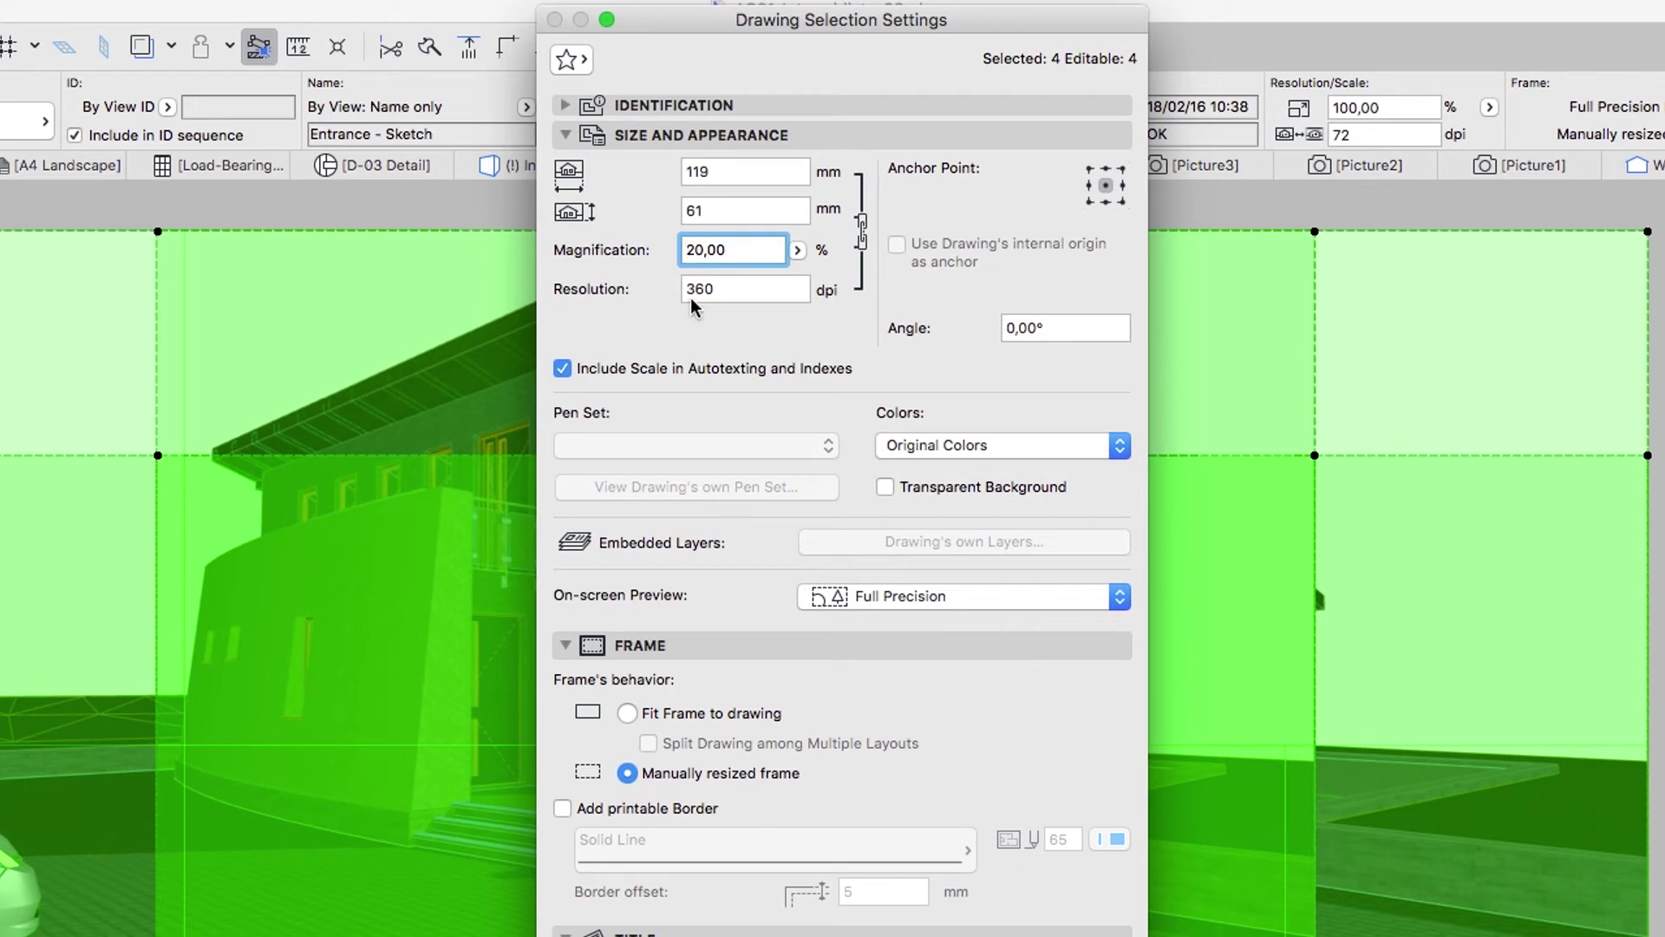
click(628, 713)
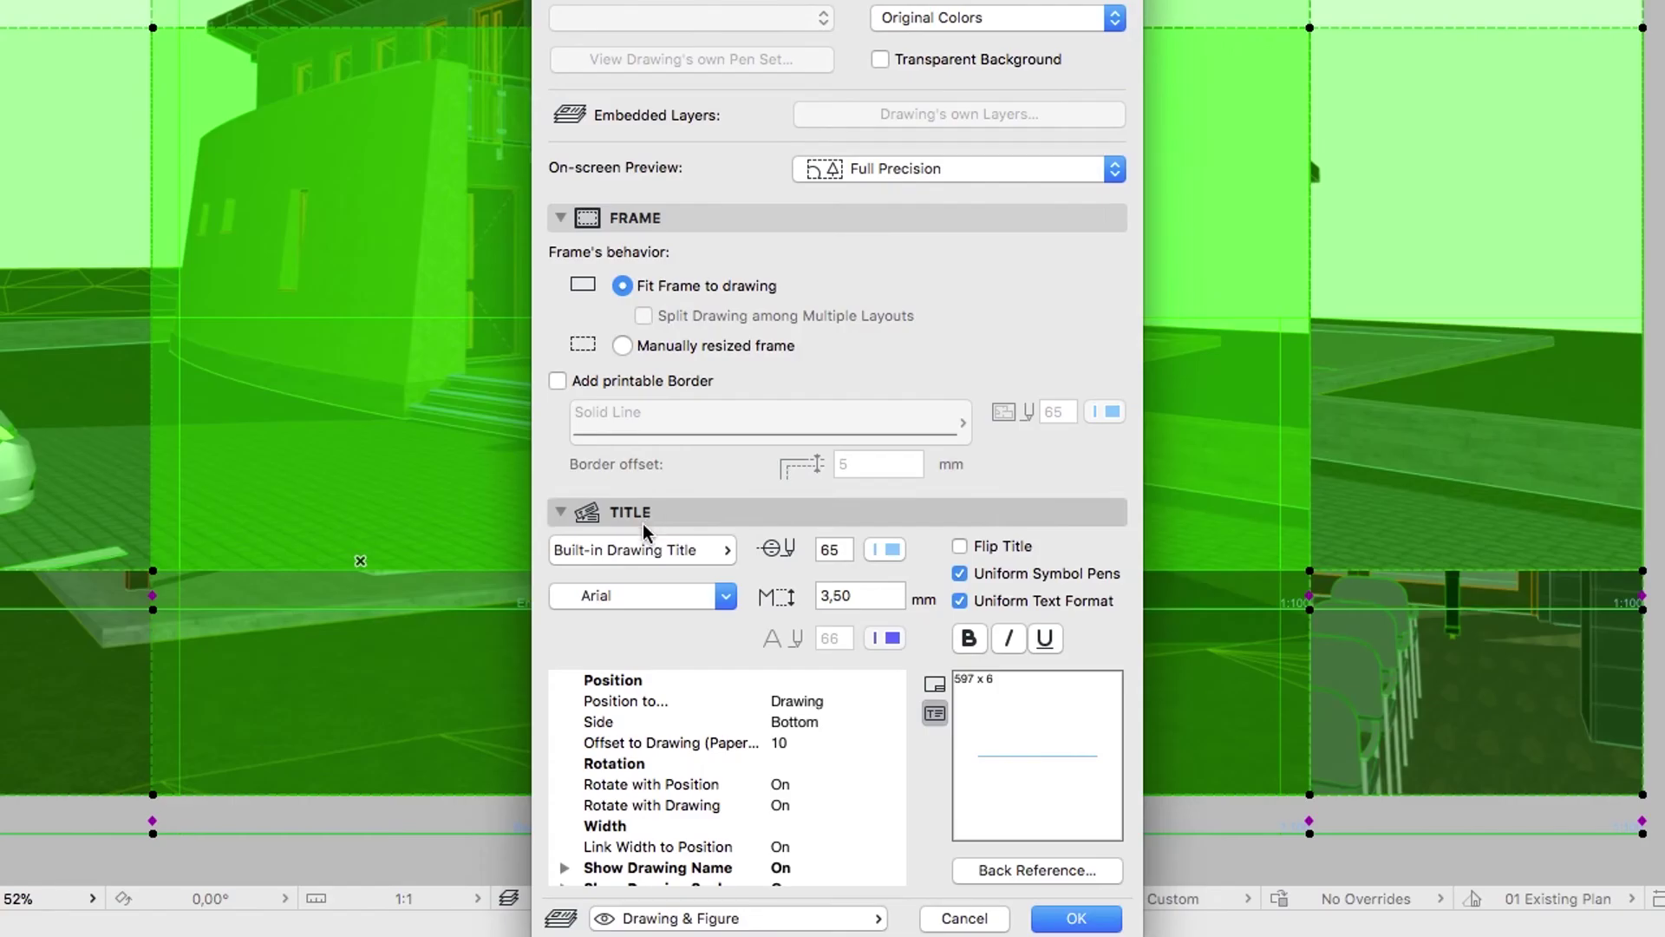
click(640, 549)
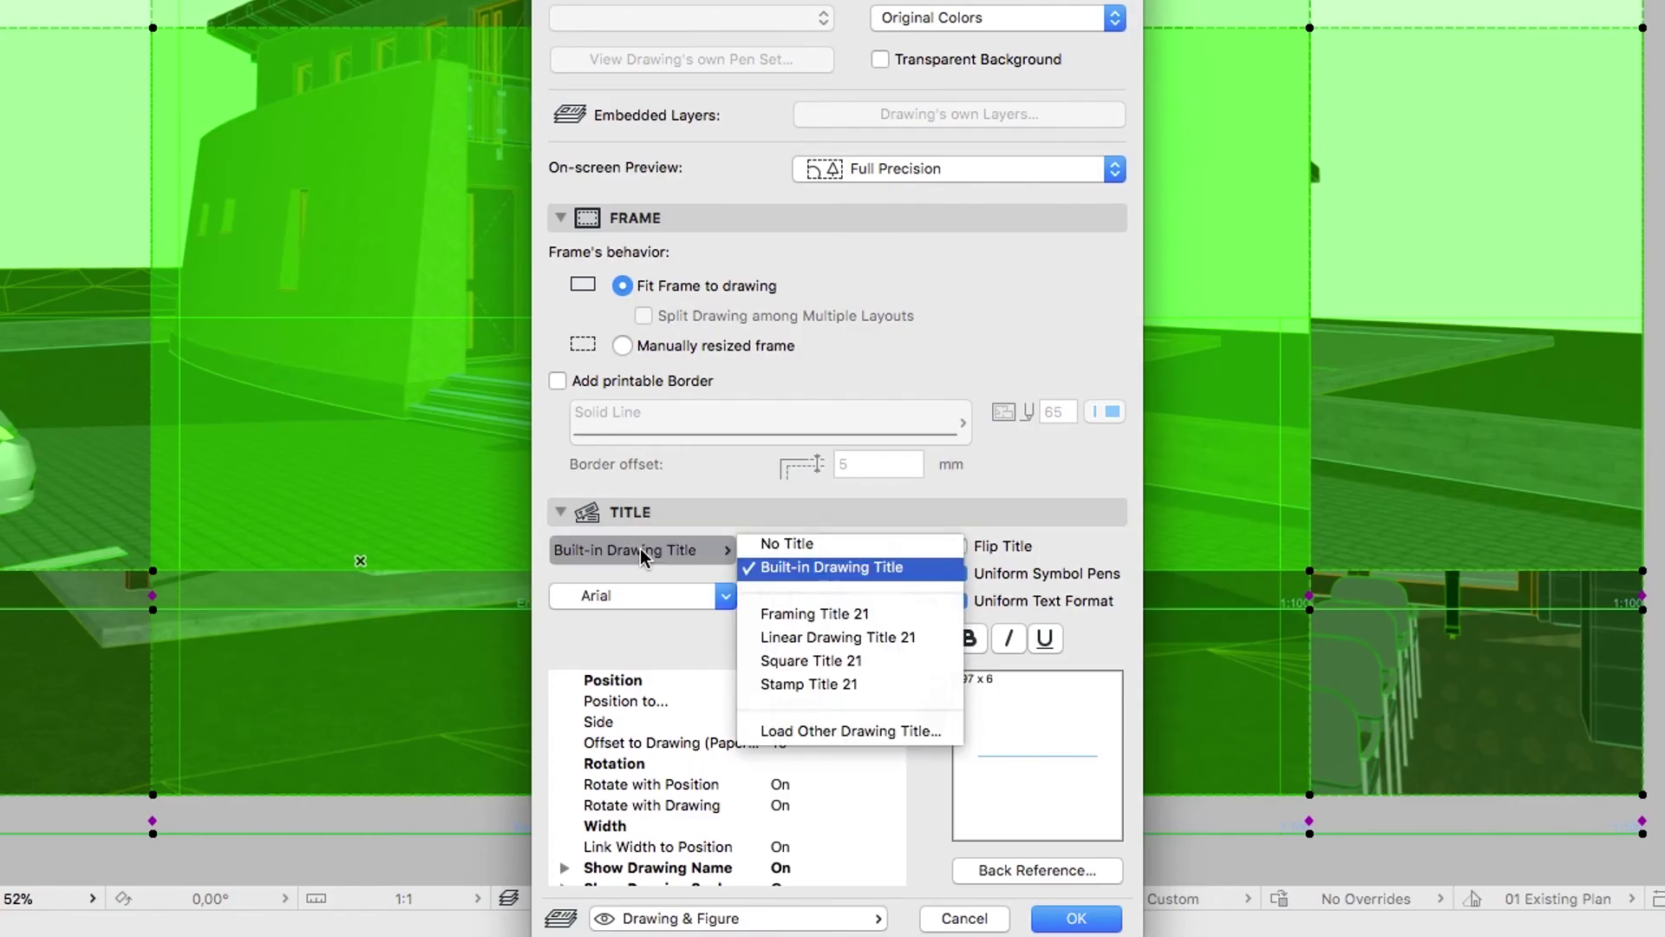
click(748, 553)
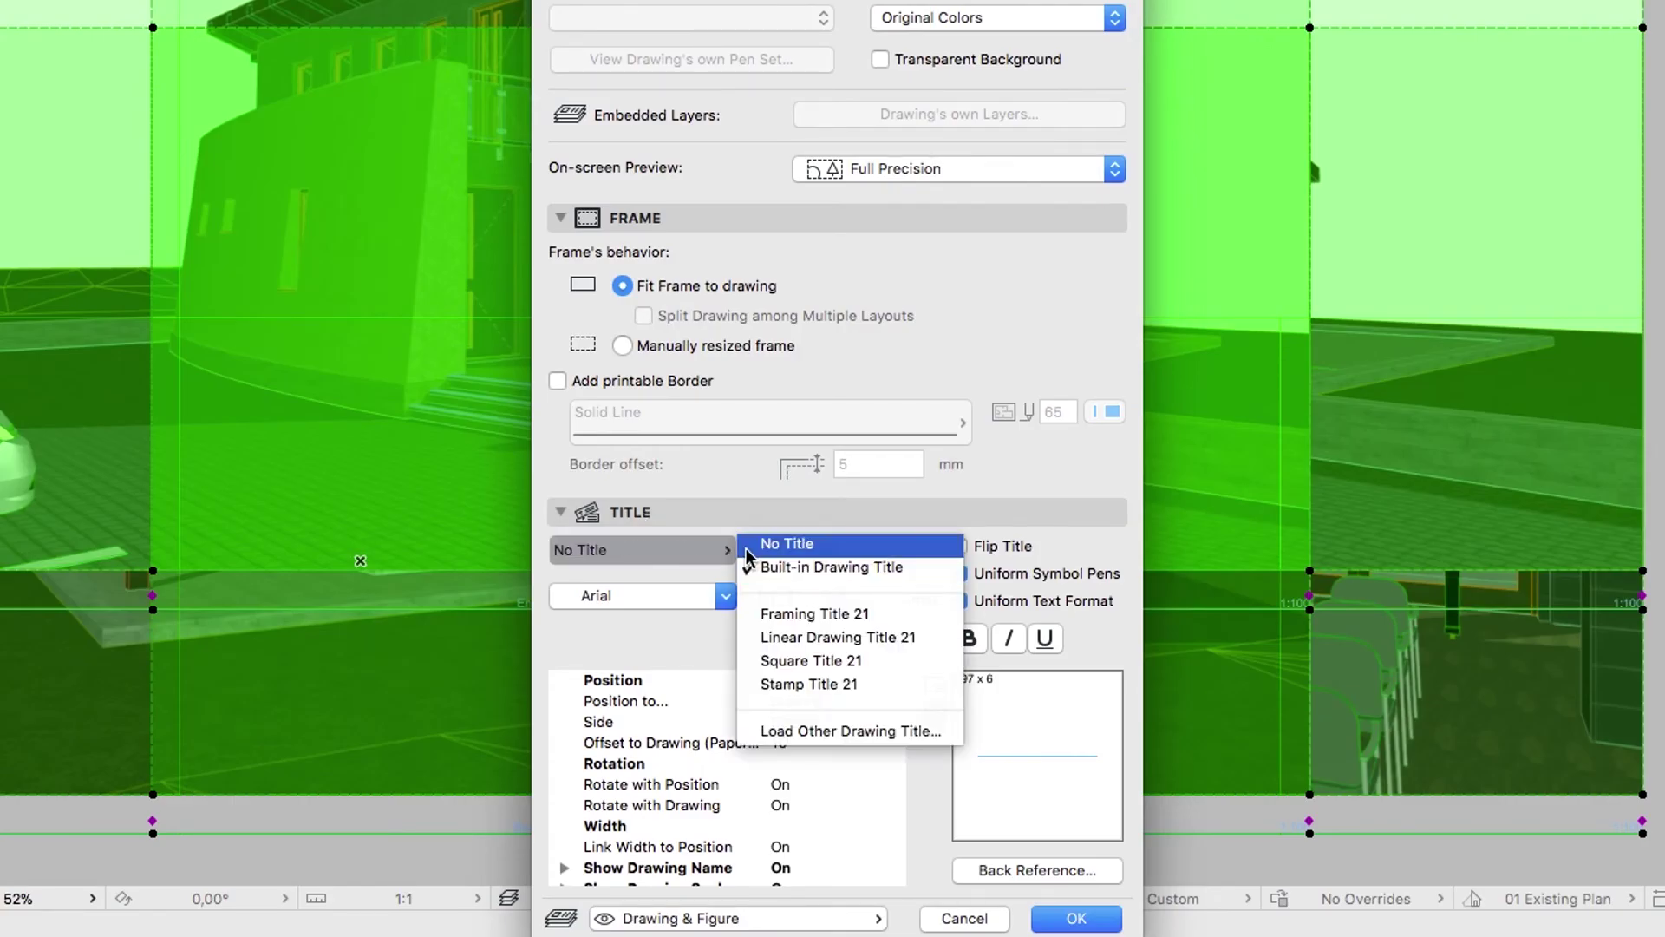
click(747, 551)
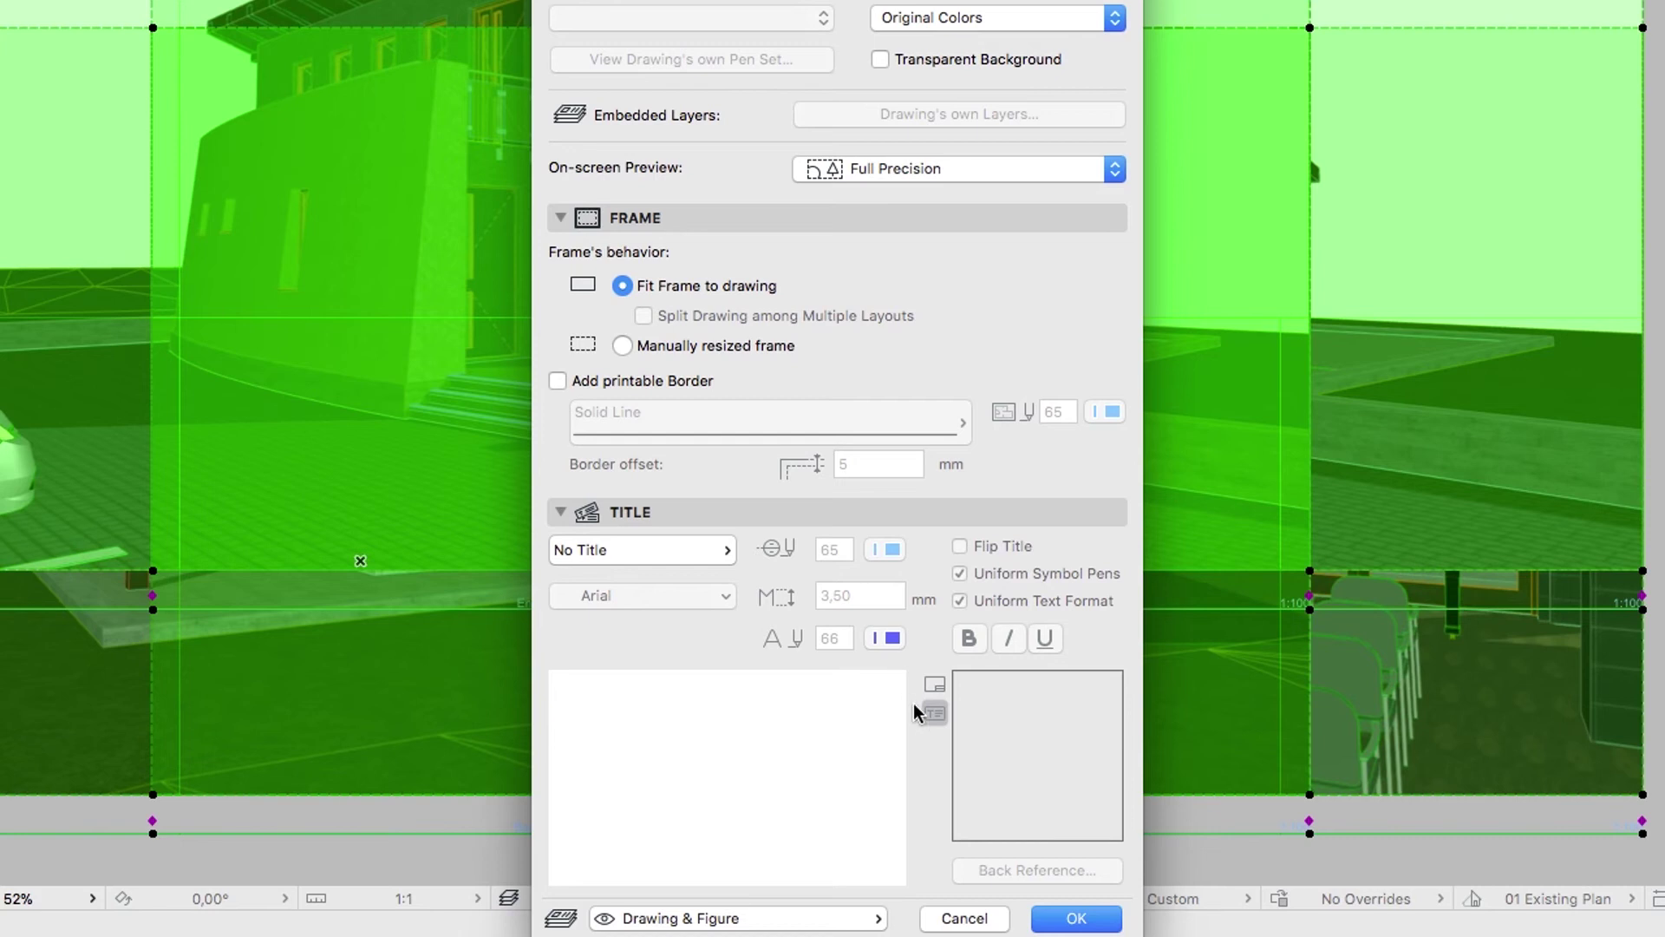
click(1054, 919)
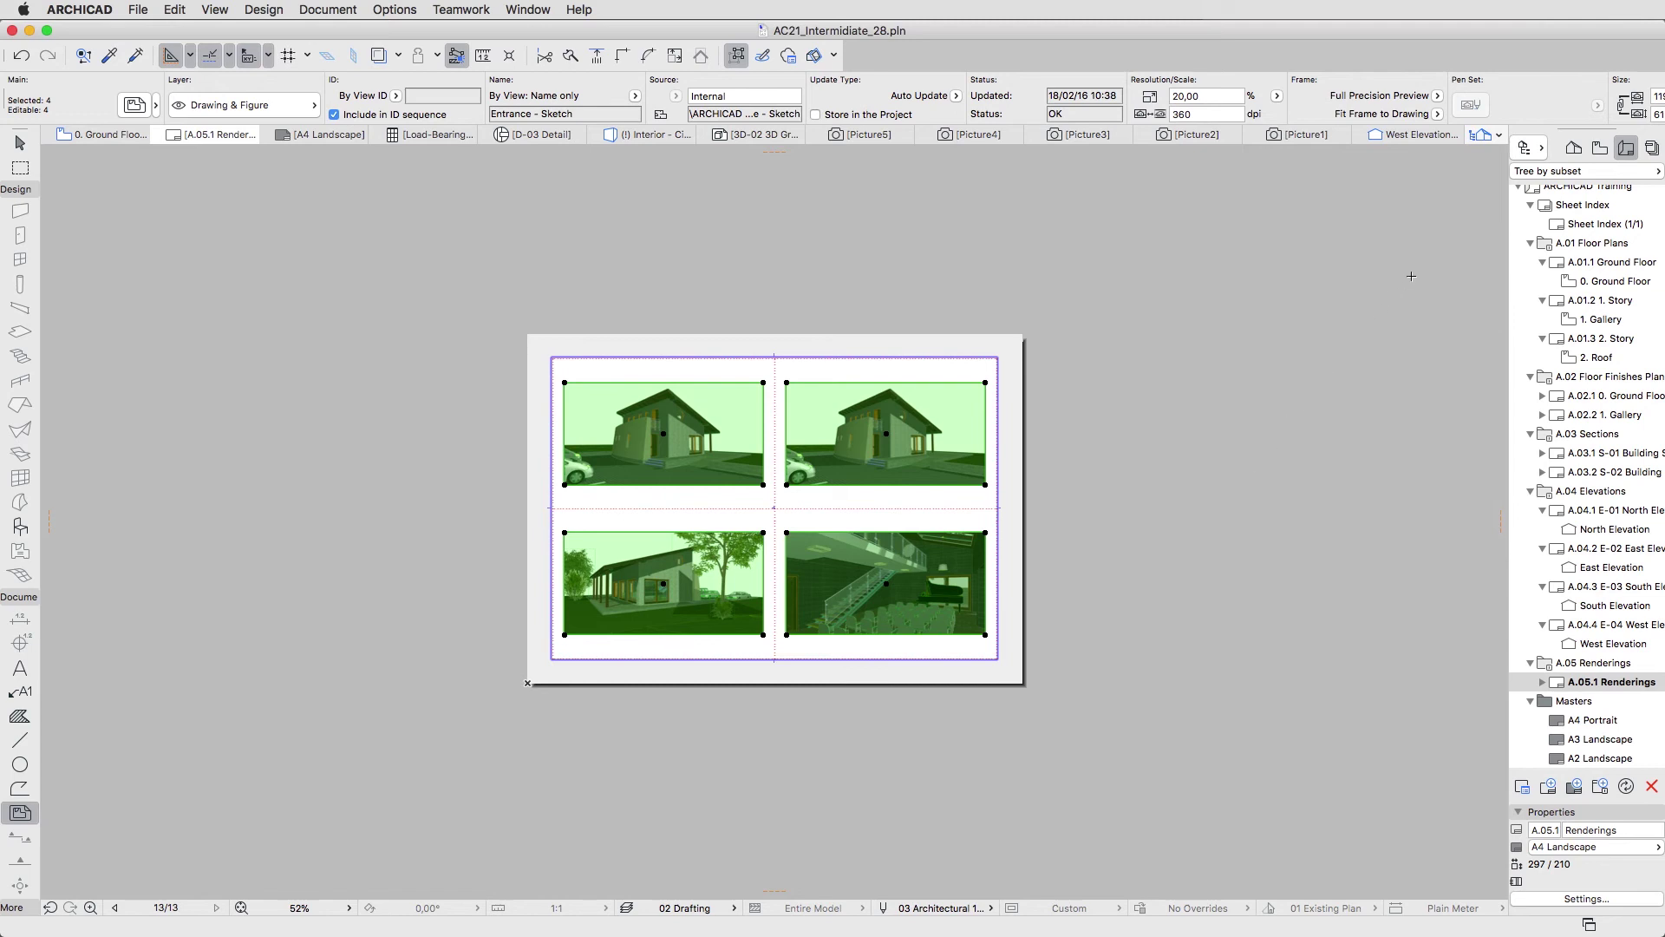
In the View Map, set the four rendering views to generate in the PhotoRendering Window
click(1598, 149)
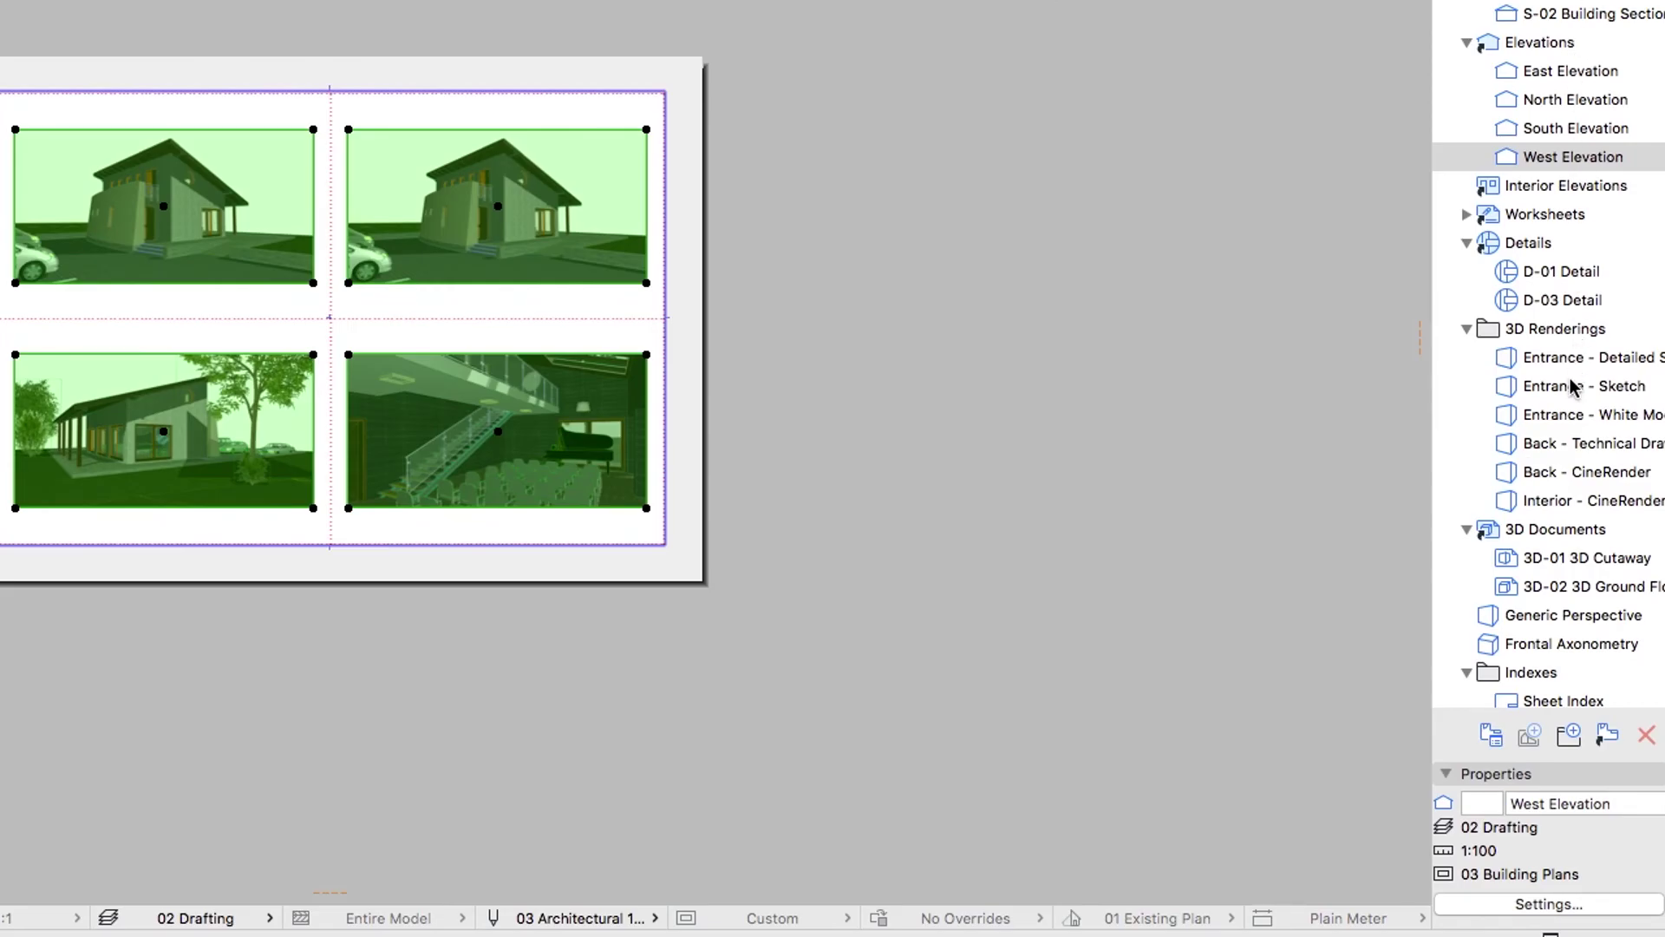
click(1572, 382)
shift+click(1574, 415)
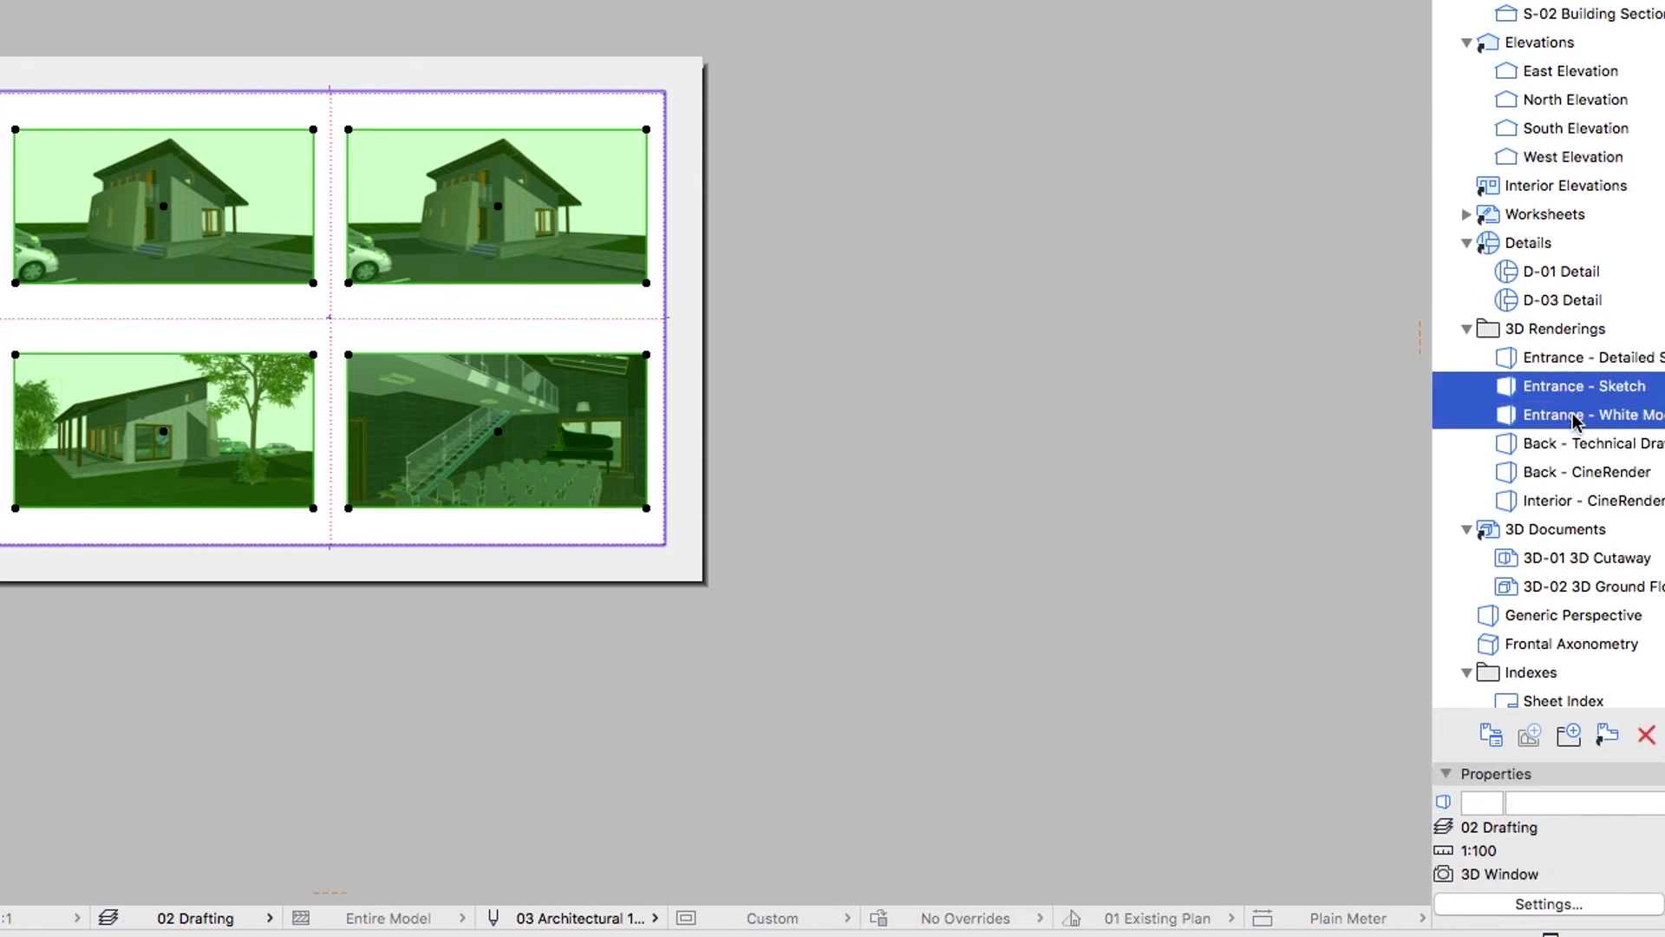
super+click(1575, 472)
super+click(1568, 500)
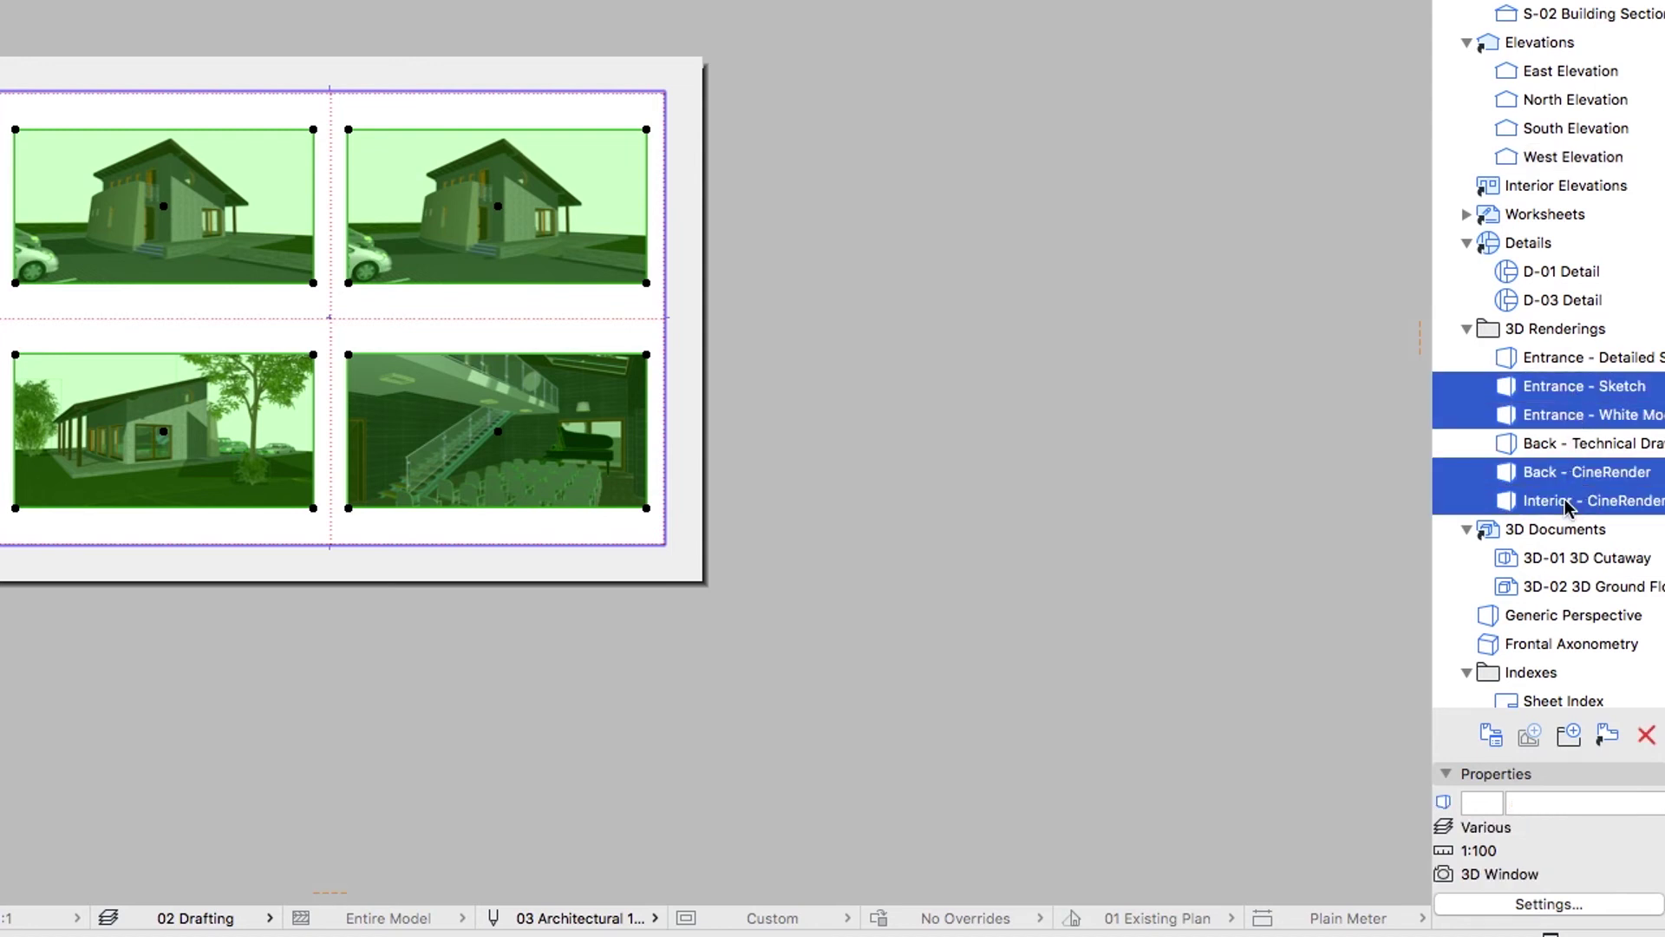
right_click(1568, 506)
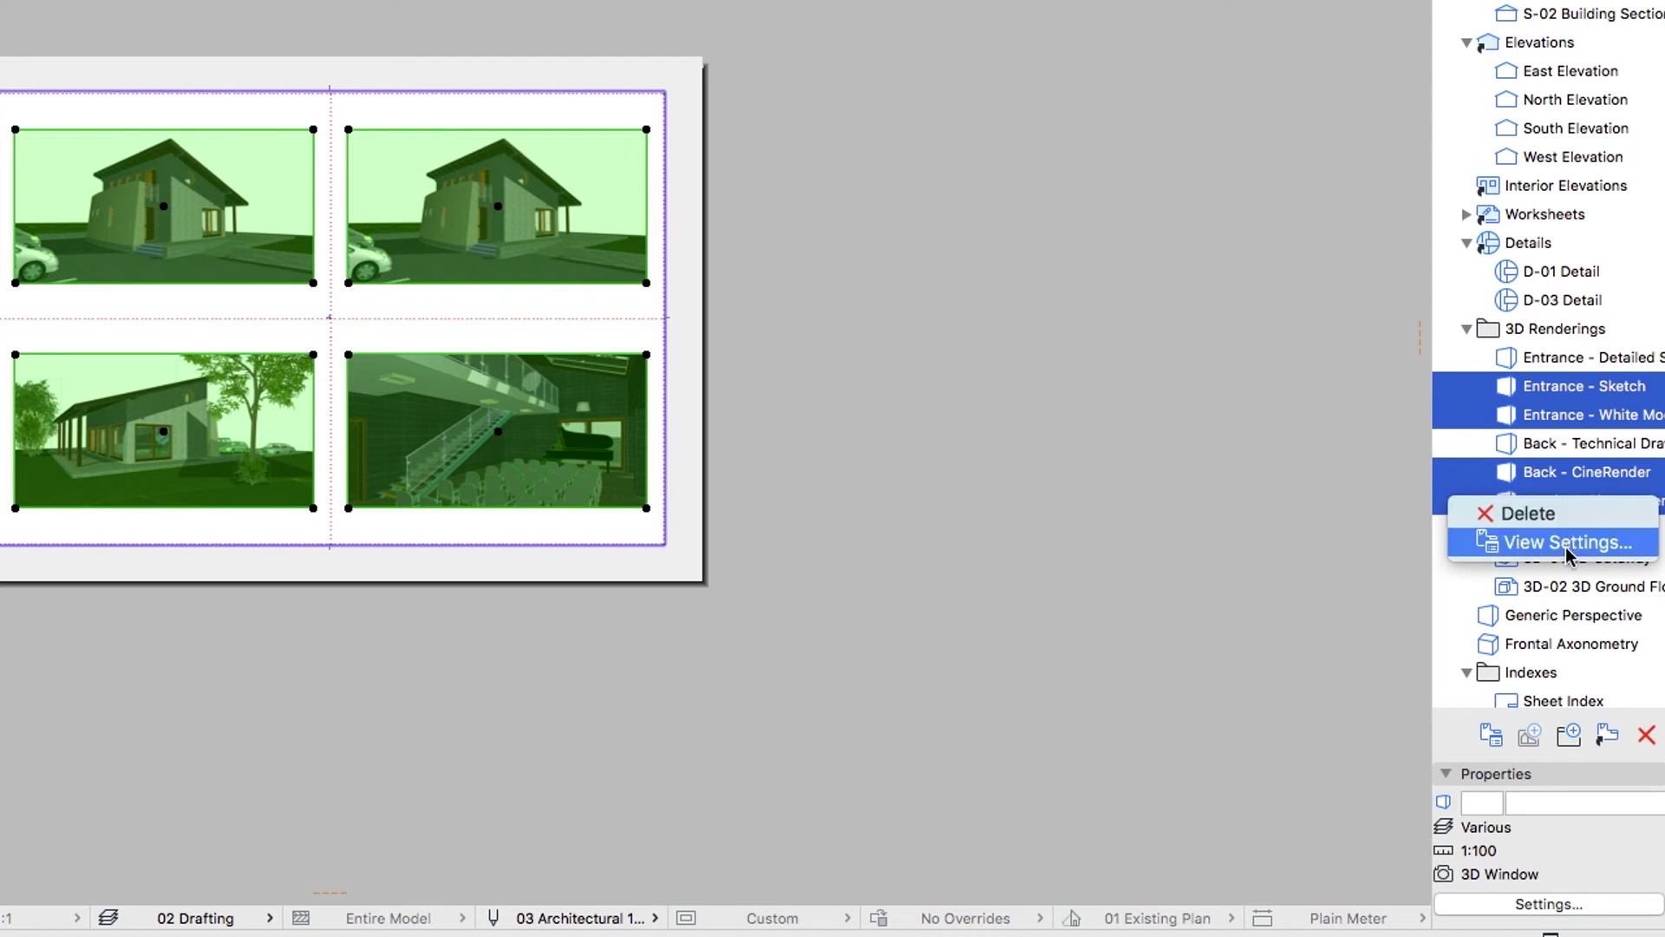
click(1568, 542)
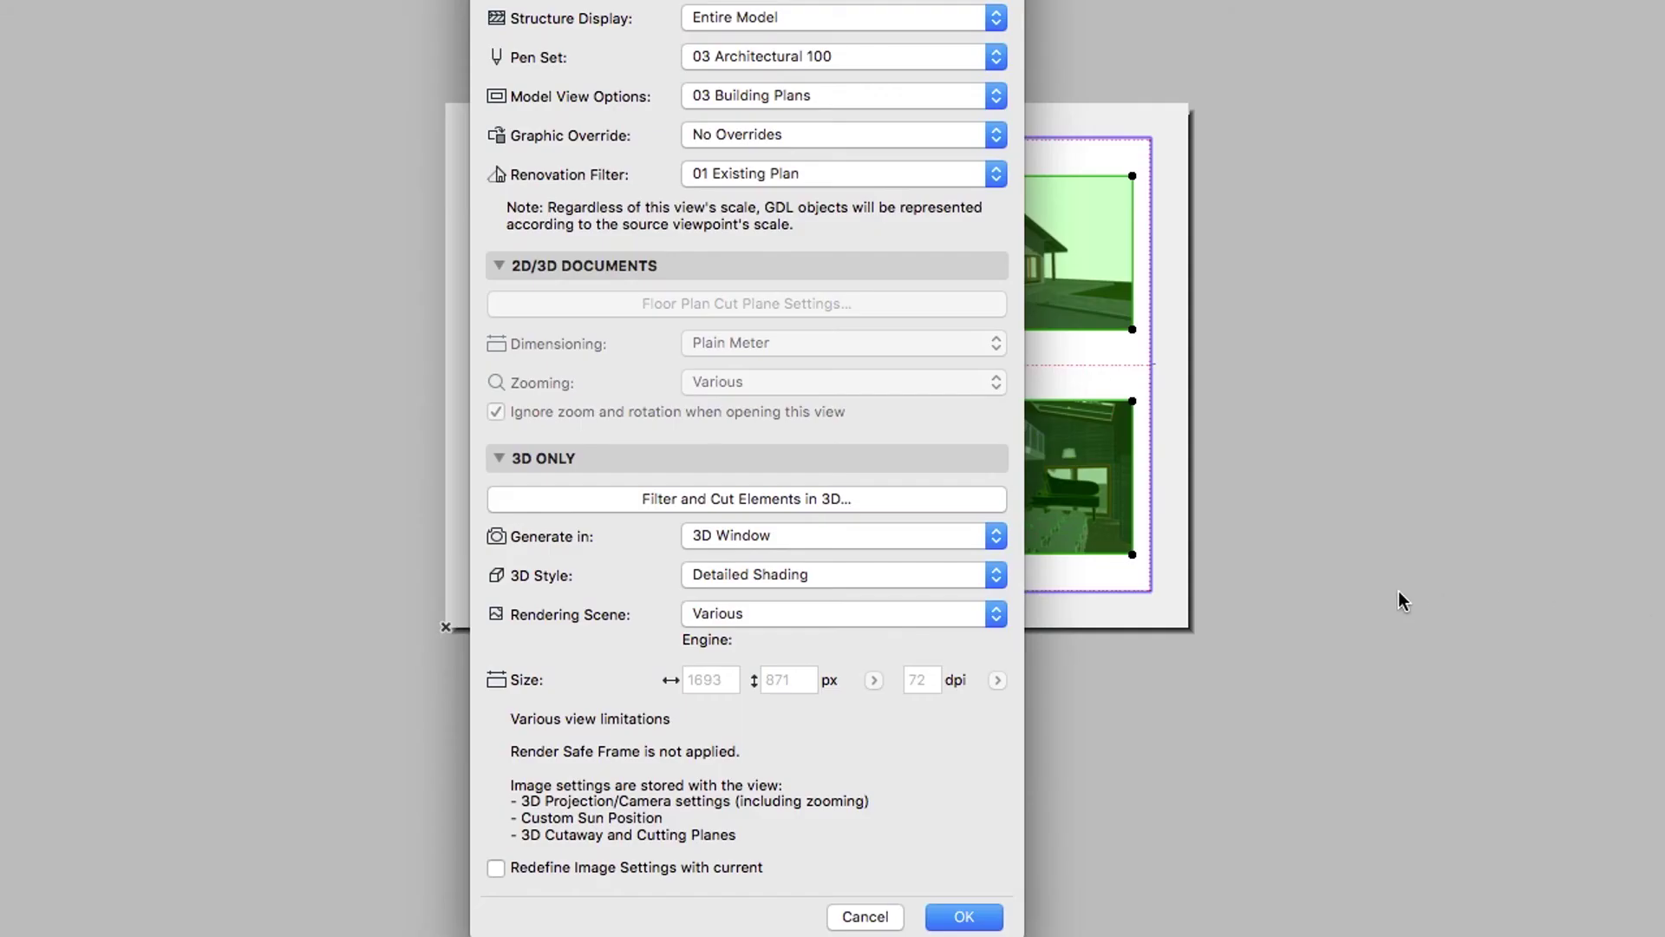
click(995, 541)
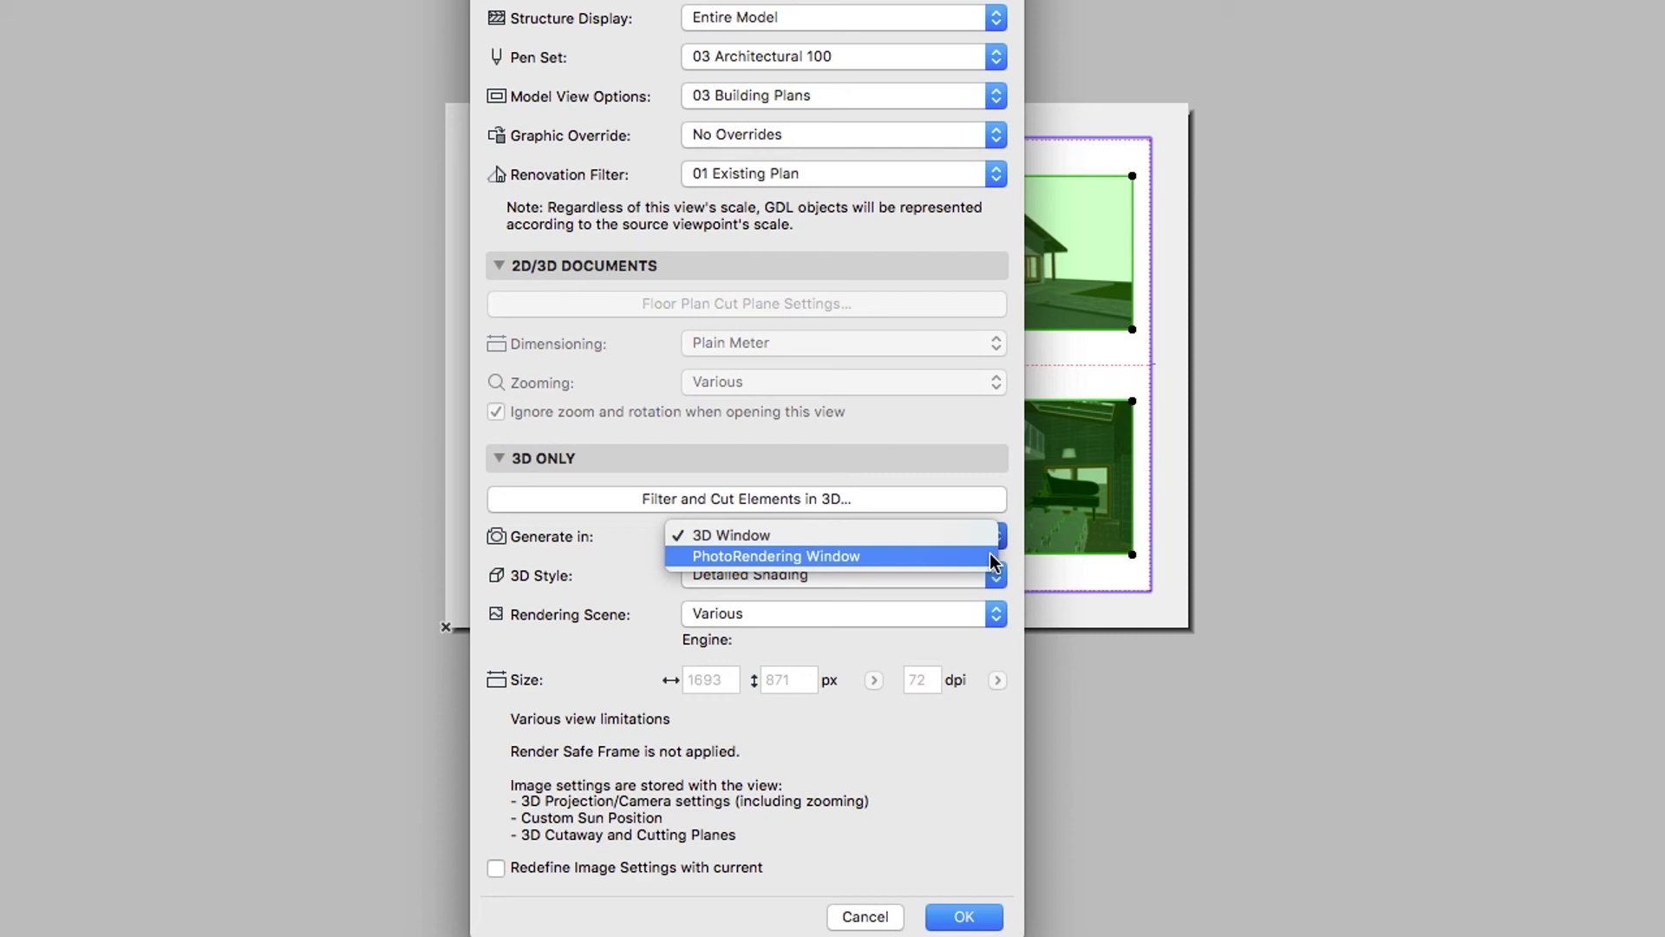
click(994, 560)
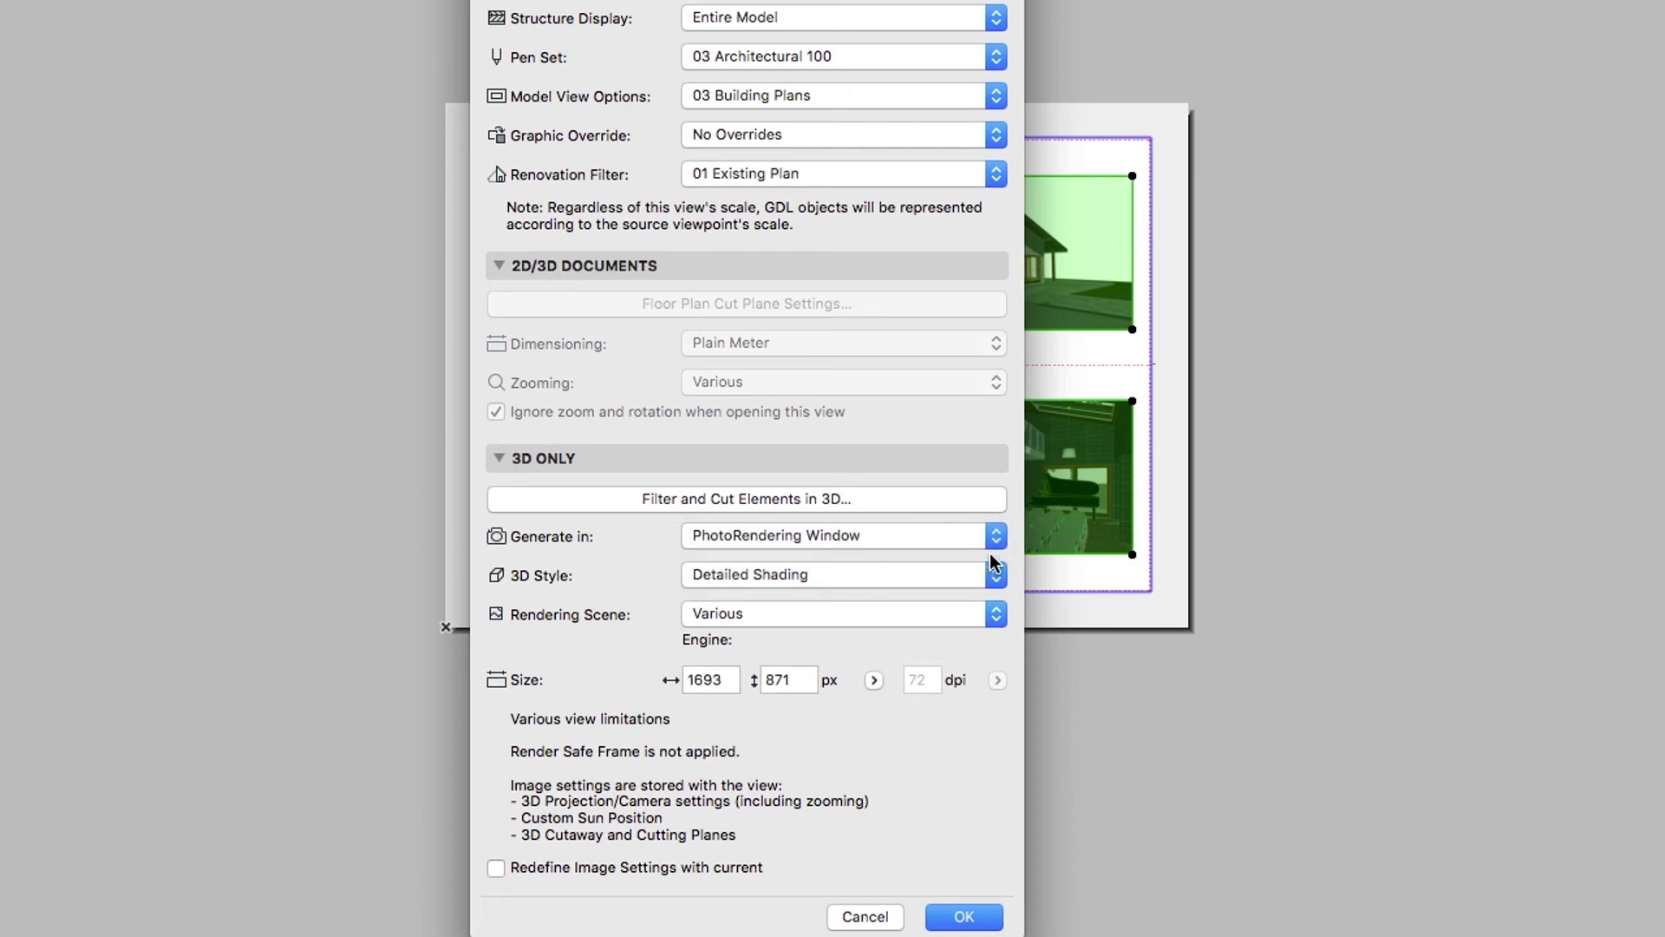
Apply the view settings and update the four layout drawings as photorenderings
click(965, 916)
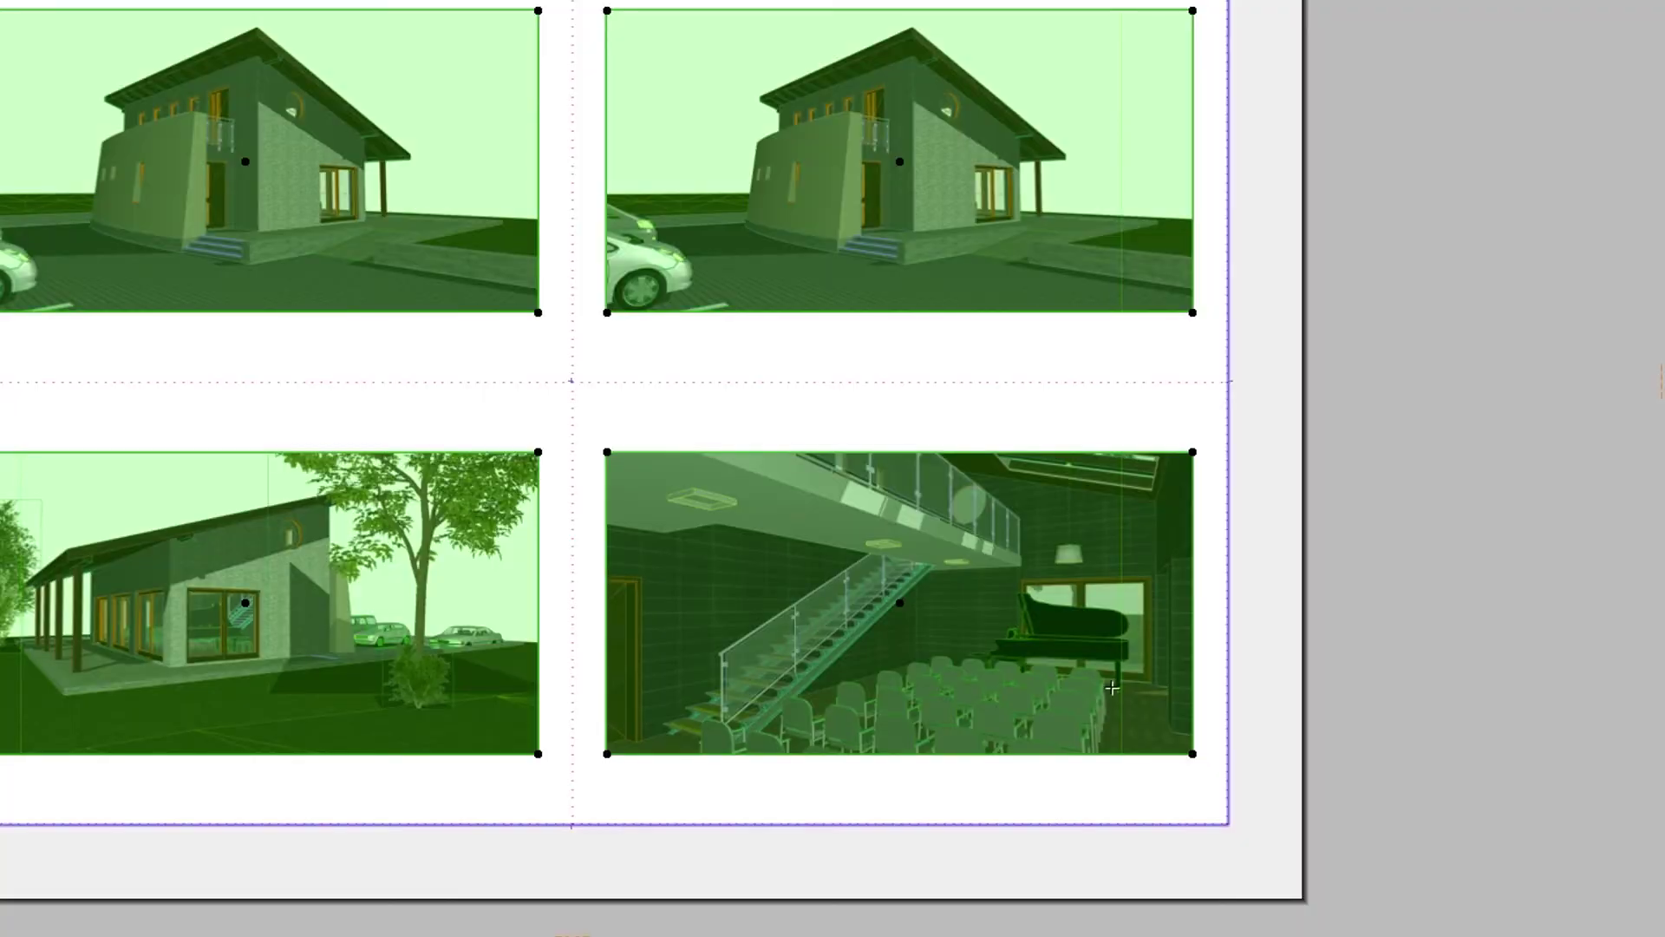
right_click(1340, 507)
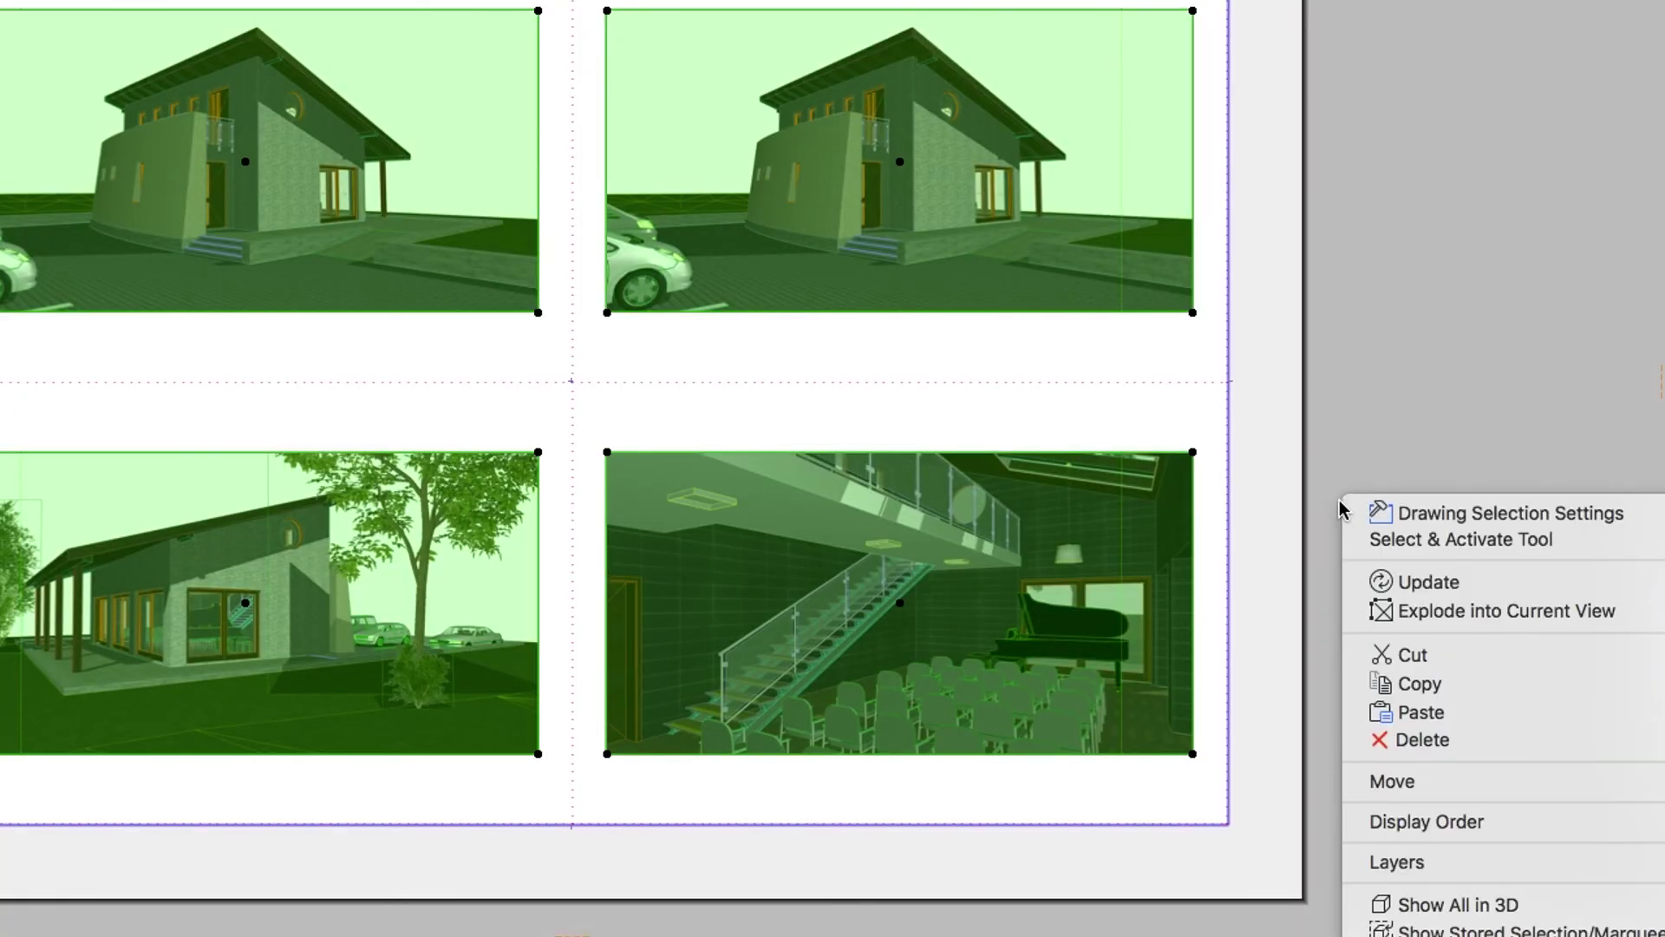
click(1358, 583)
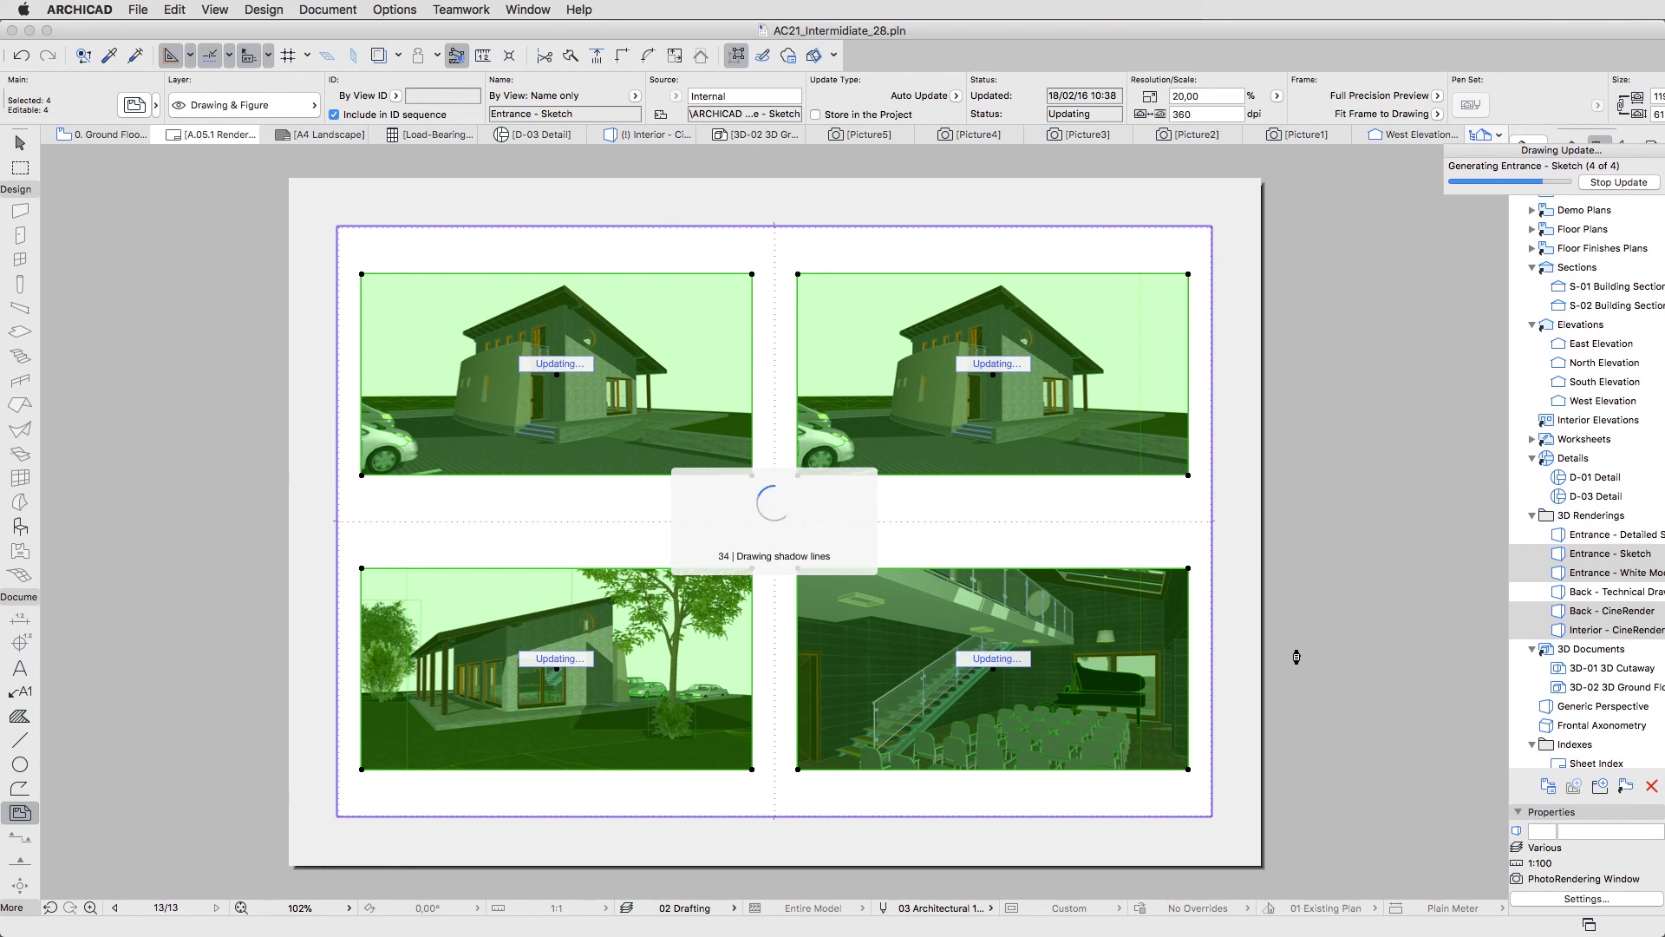
click(1298, 656)
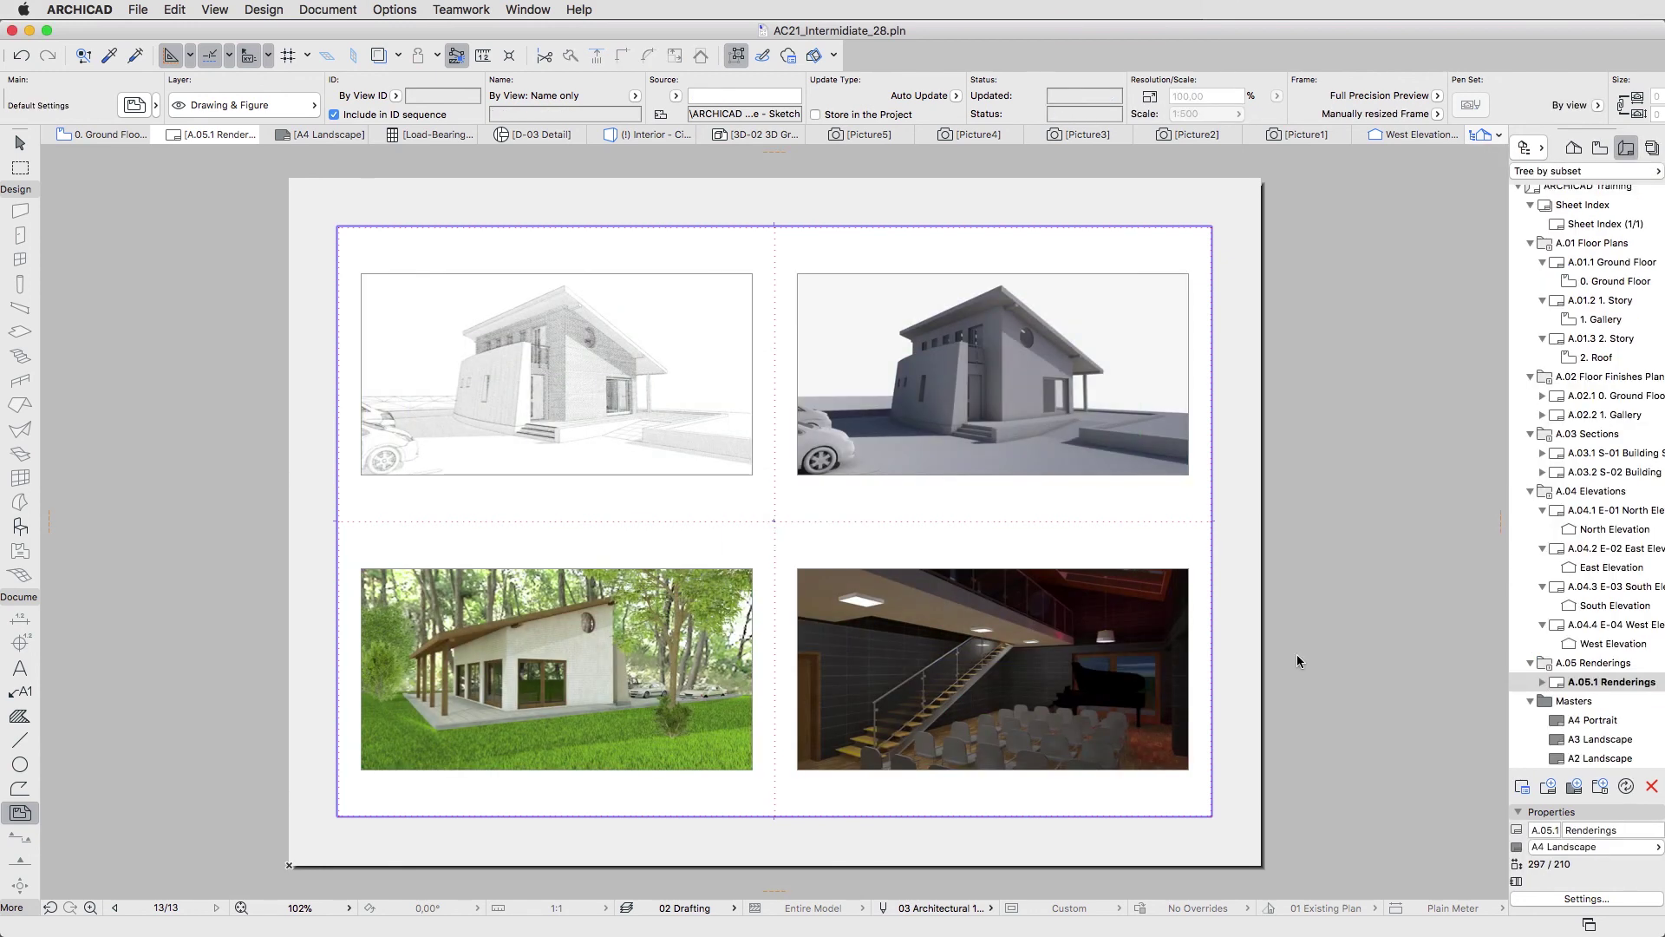